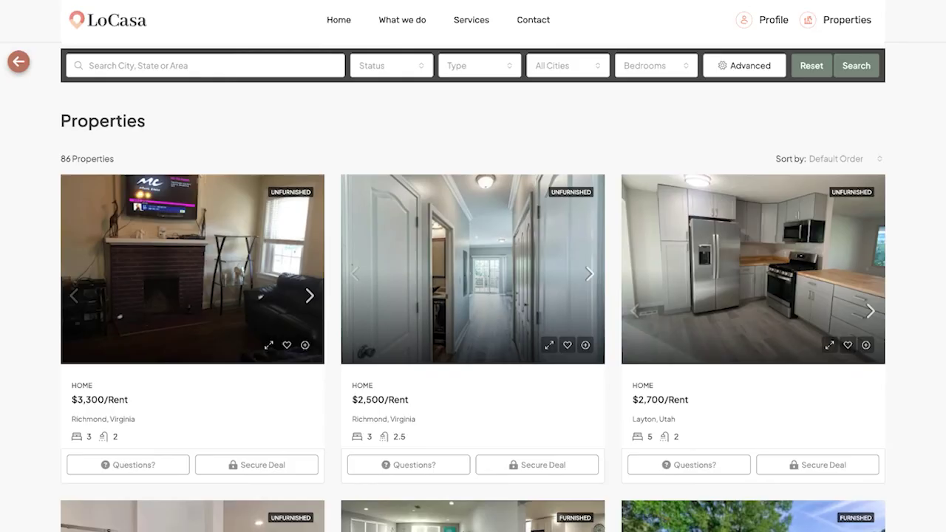
# Step: Browse the rental properties and open the furnished four-bedroom Jacksonville, Florida home with the swimming pool
pyautogui.scroll(-8, 537, 216)
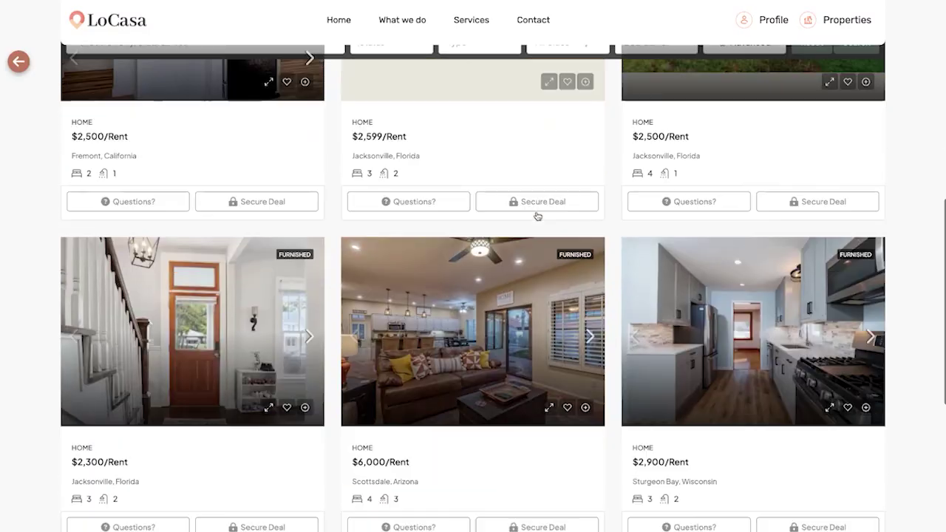
pyautogui.scroll(8, 501, 142)
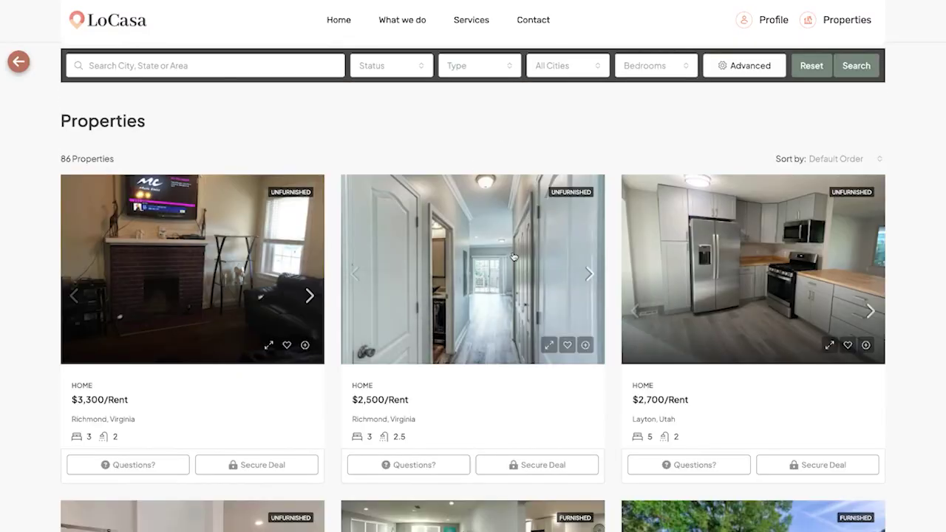
pyautogui.scroll(-6, 514, 257)
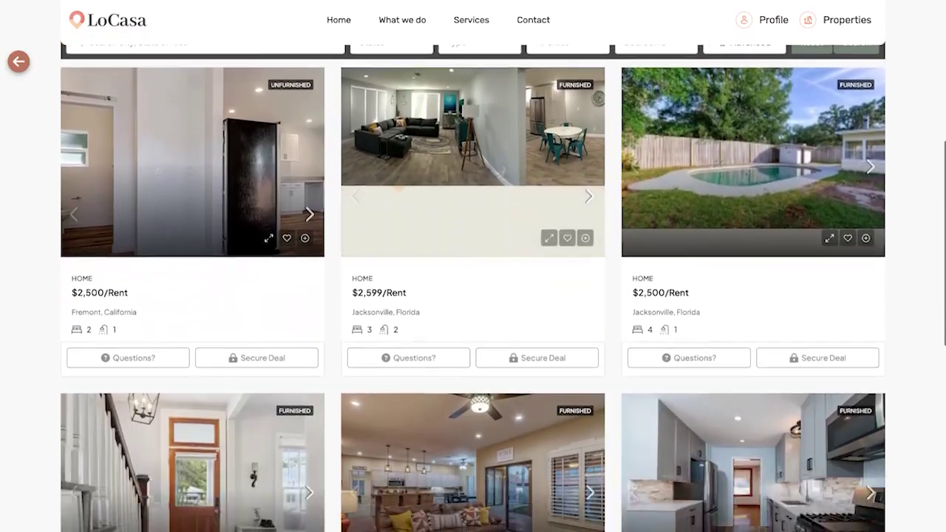
pyautogui.scroll(3, 472, 296)
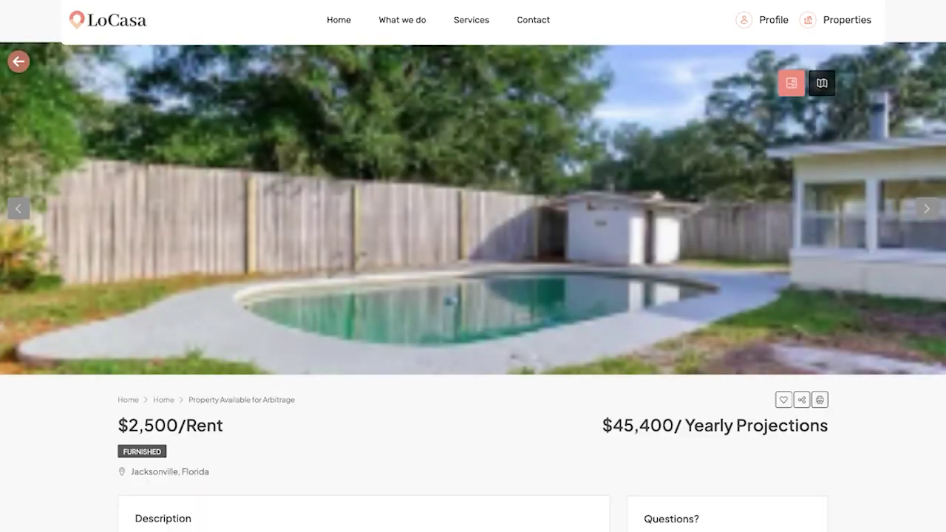
# Step: Review the Jacksonville listing's description, overview, deposit and fee details, features, and arbitrage calculator
pyautogui.scroll(-4, 487, 244)
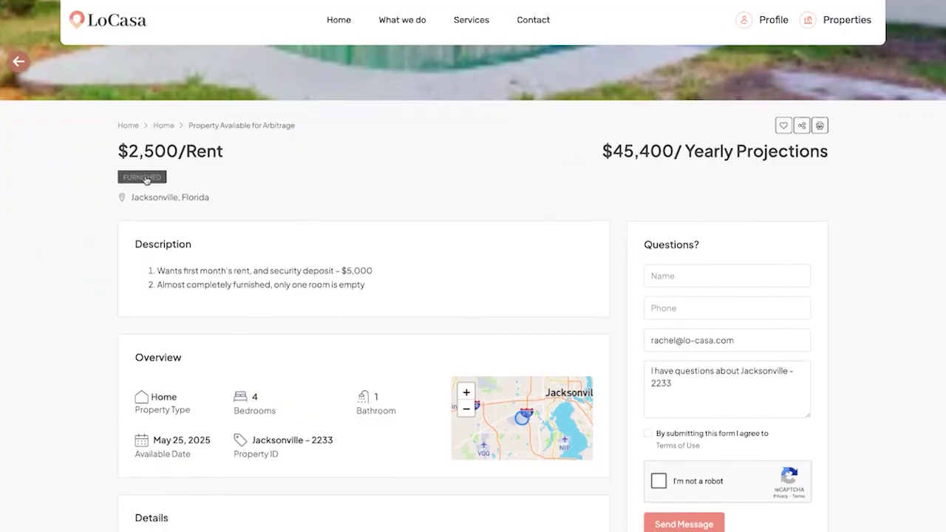
pyautogui.scroll(-2, 310, 200)
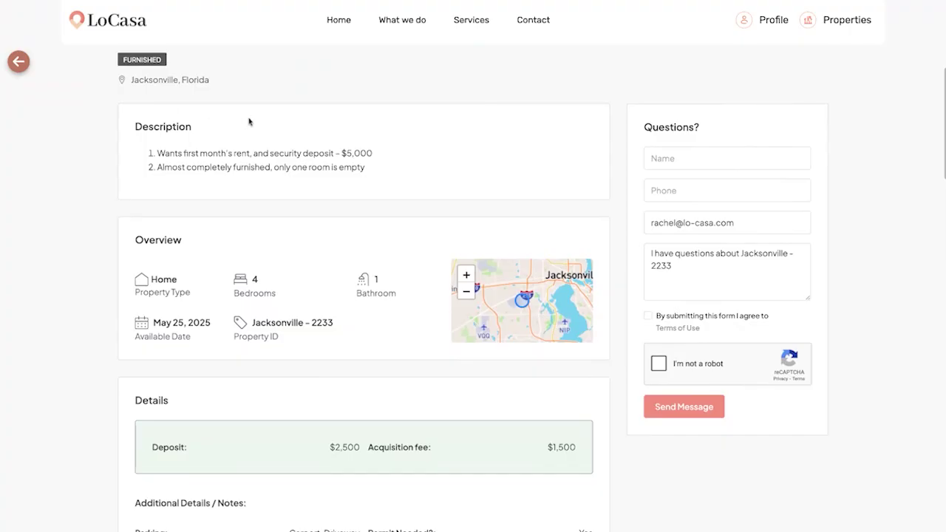
pyautogui.scroll(-2, 368, 187)
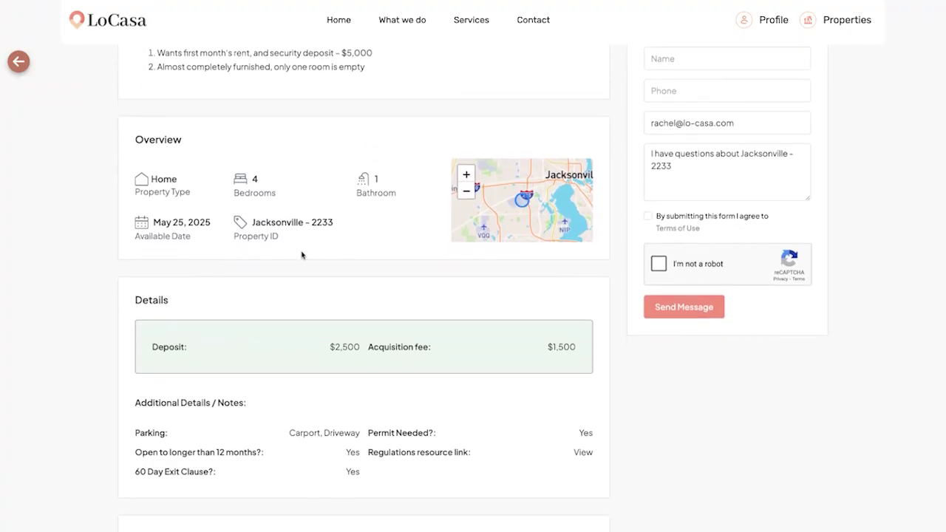
pyautogui.scroll(-3, 302, 254)
pyautogui.scroll(-1, 302, 255)
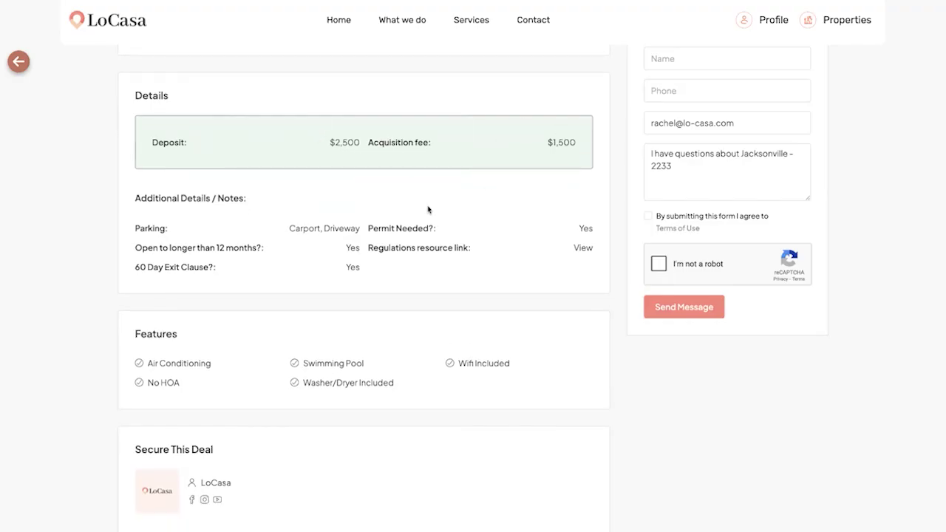
pyautogui.scroll(-2, 429, 209)
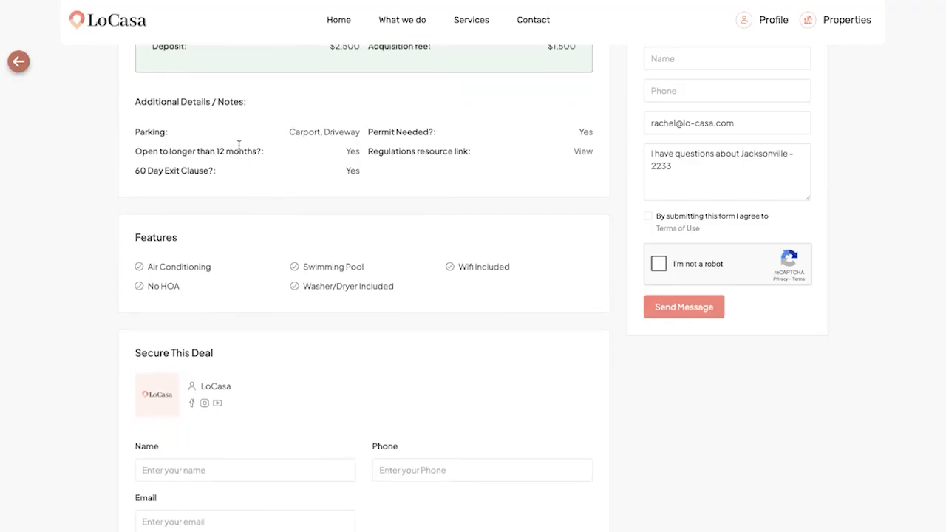
pyautogui.scroll(-1, 487, 214)
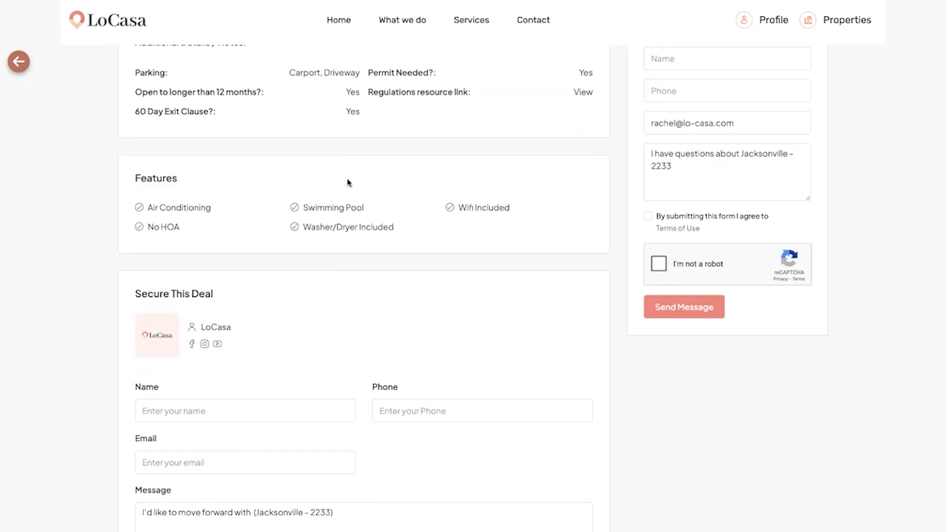
pyautogui.scroll(-10, 348, 184)
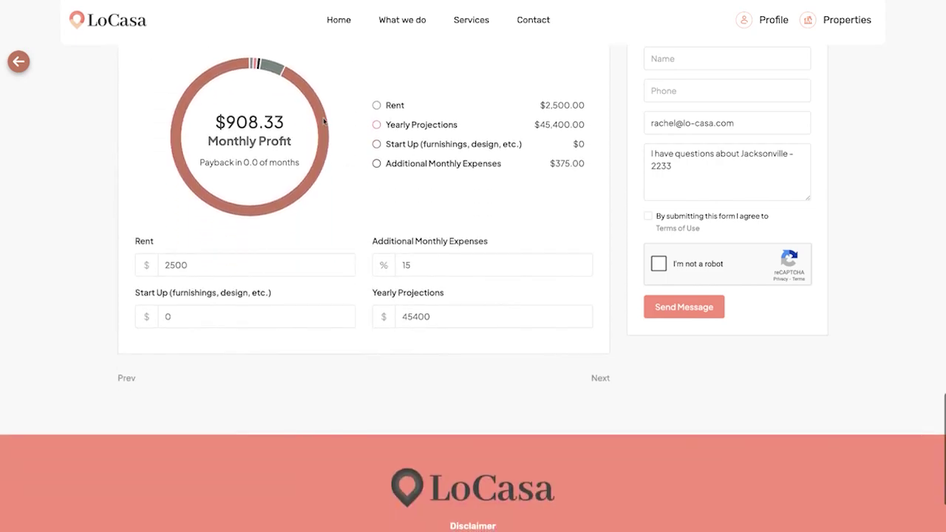
pyautogui.scroll(10, 337, 214)
pyautogui.scroll(10, 336, 215)
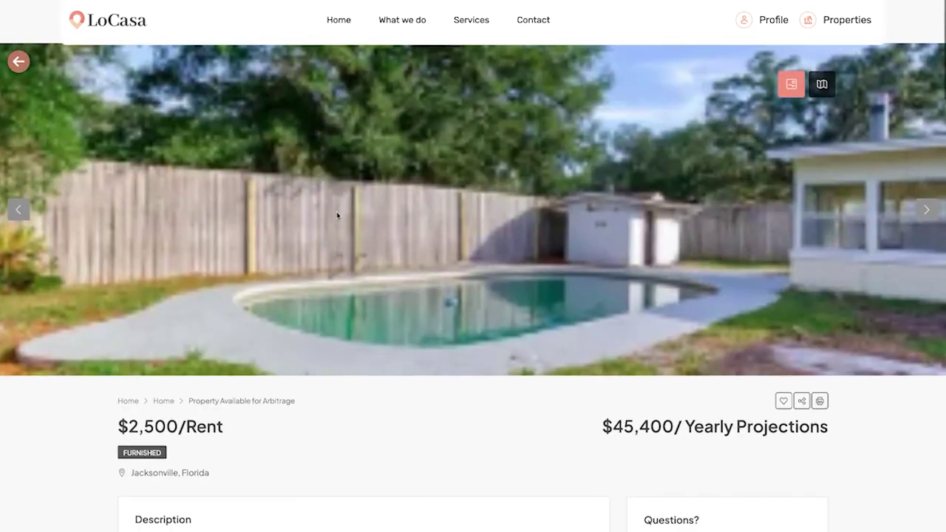
# Step: View the Jacksonville property's photos in the enlarged gallery, advancing through the images, and close the gallery
pyautogui.click(427, 148)
pyautogui.click(604, 249)
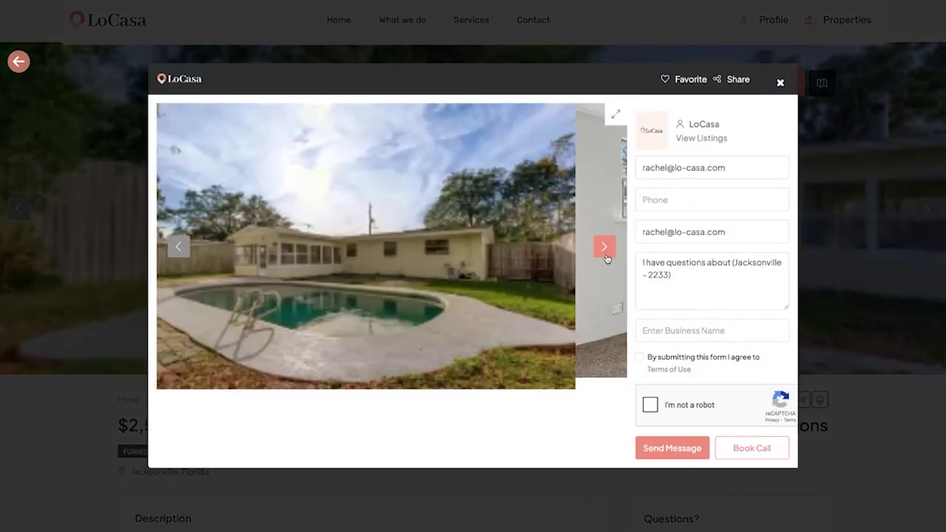
pyautogui.click(604, 248)
pyautogui.click(514, 51)
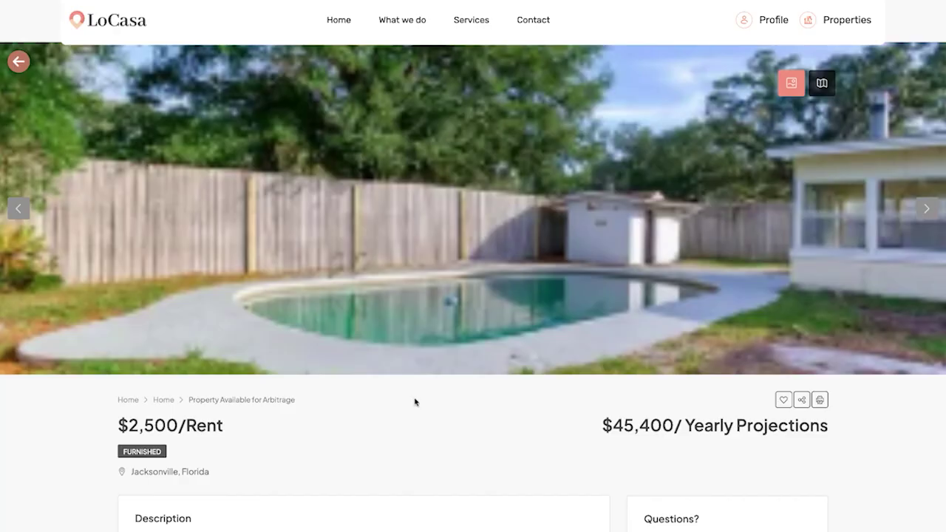
# Step: Switch the listing's header from photos to the map to examine the property's approximate location
pyautogui.click(821, 87)
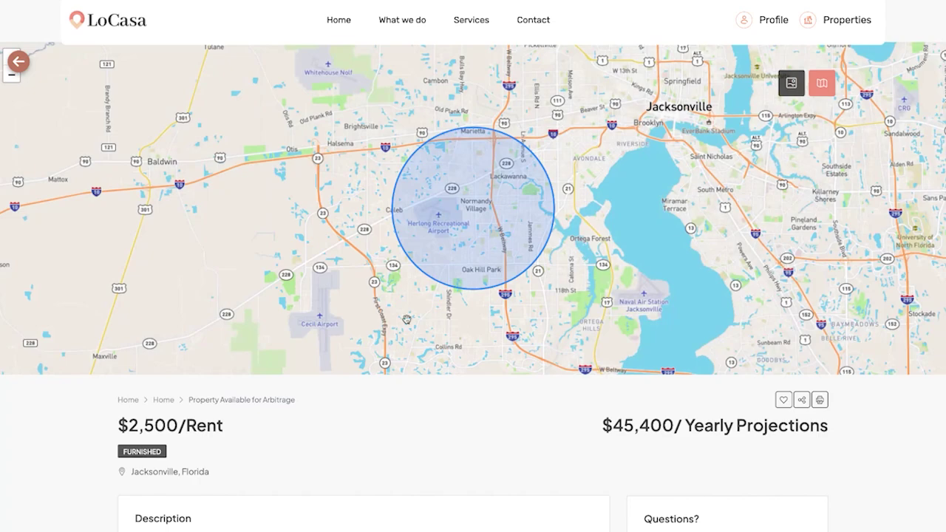
pyautogui.scroll(-1, 376, 450)
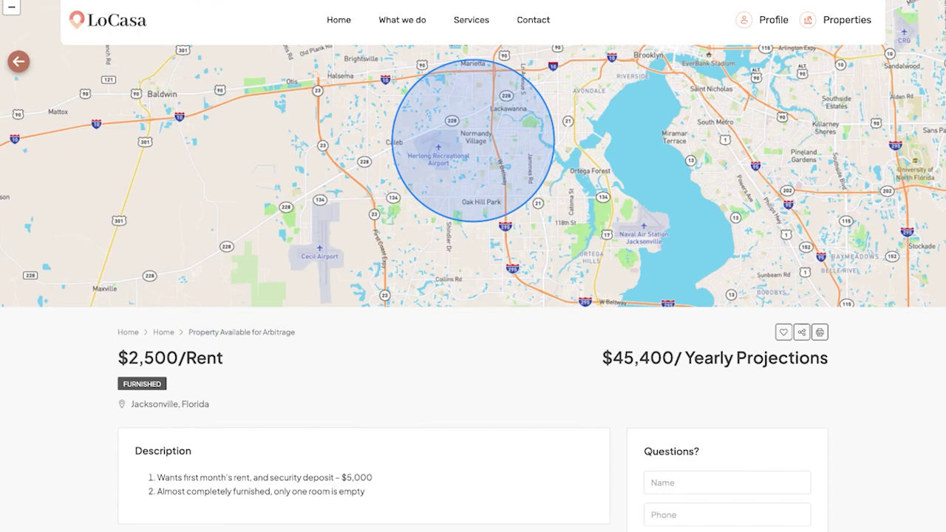
pyautogui.scroll(2, 418, 450)
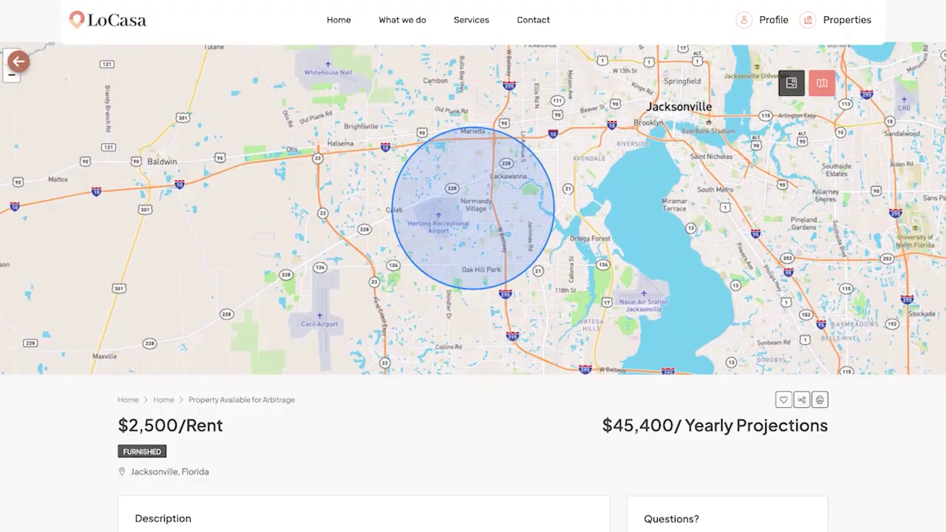
# Step: Highlight the yearly projections figure in the listing's heading to examine it, and clear the selection
pyautogui.scroll(-1, 374, 371)
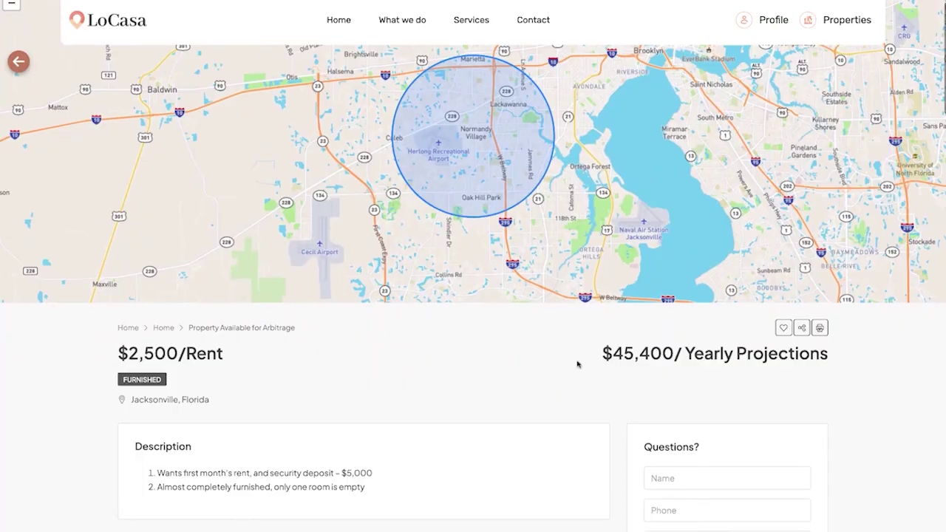
pyautogui.moveTo(574, 358); pyautogui.dragTo(848, 357)
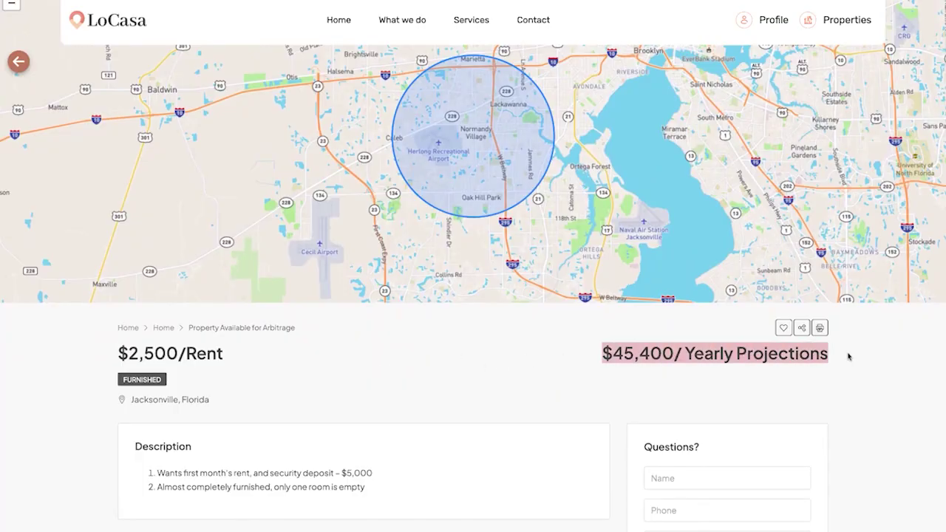
pyautogui.click(520, 394)
pyautogui.scroll(1, 493, 368)
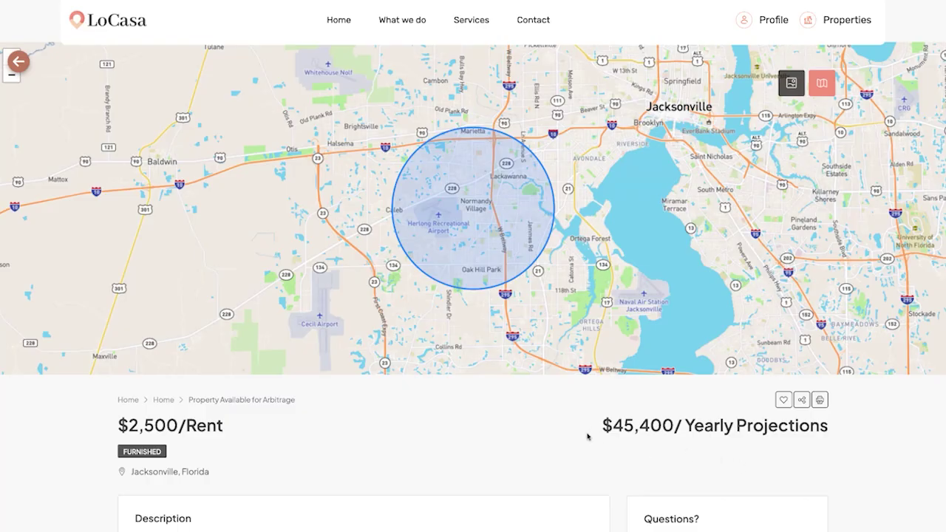
pyautogui.moveTo(828, 427); pyautogui.dragTo(588, 426)
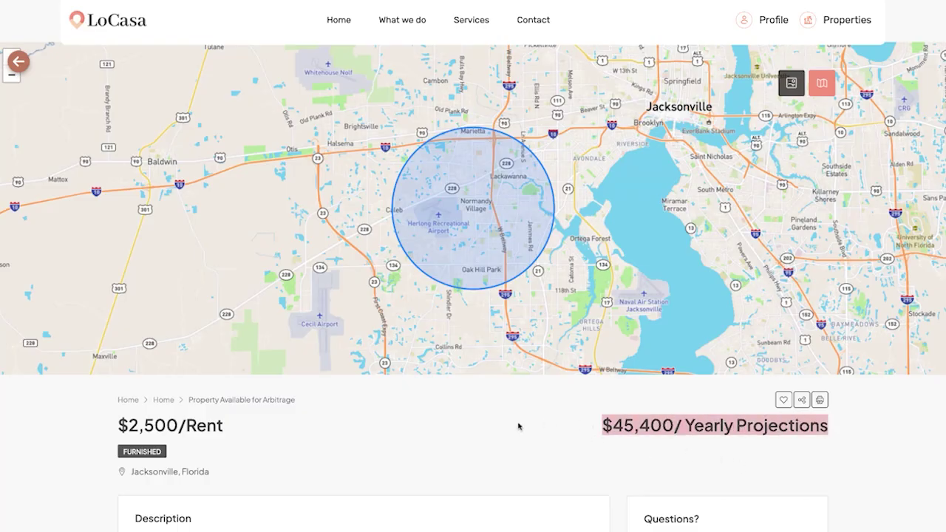
pyautogui.scroll(-1, 518, 424)
pyautogui.click(509, 364)
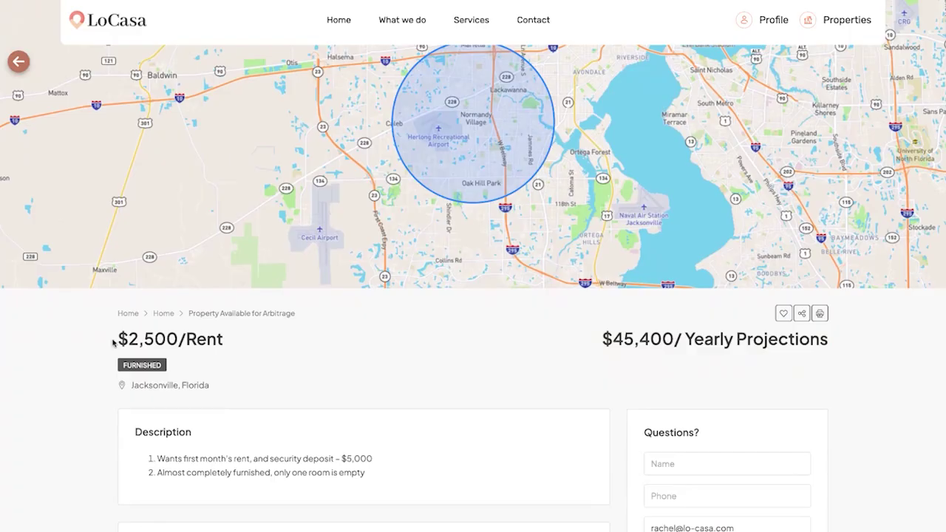
# Step: Highlight the rent and the yearly projections in the listing's heading in turn to compare the two figures
pyautogui.moveTo(113, 338); pyautogui.dragTo(233, 345)
pyautogui.scroll(-1, 447, 334)
pyautogui.scroll(-3, 453, 333)
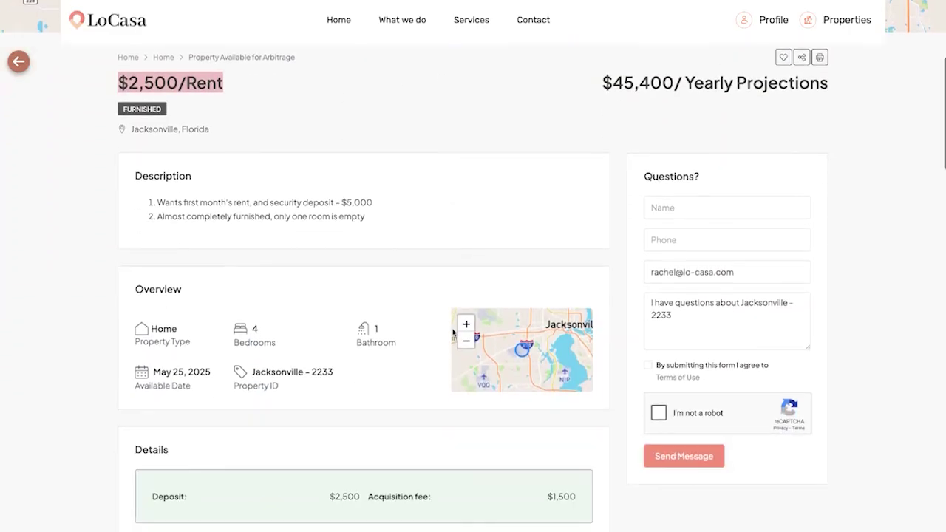
pyautogui.scroll(2, 306, 305)
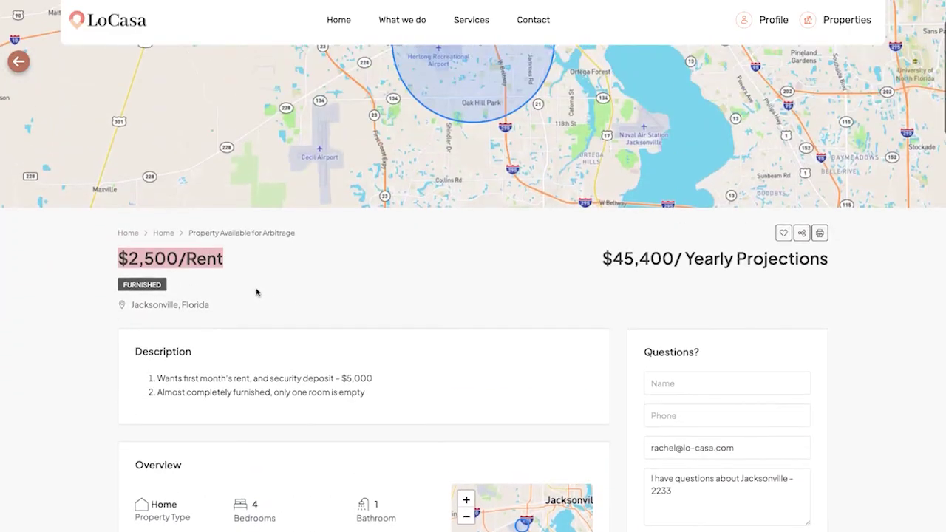
pyautogui.click(259, 291)
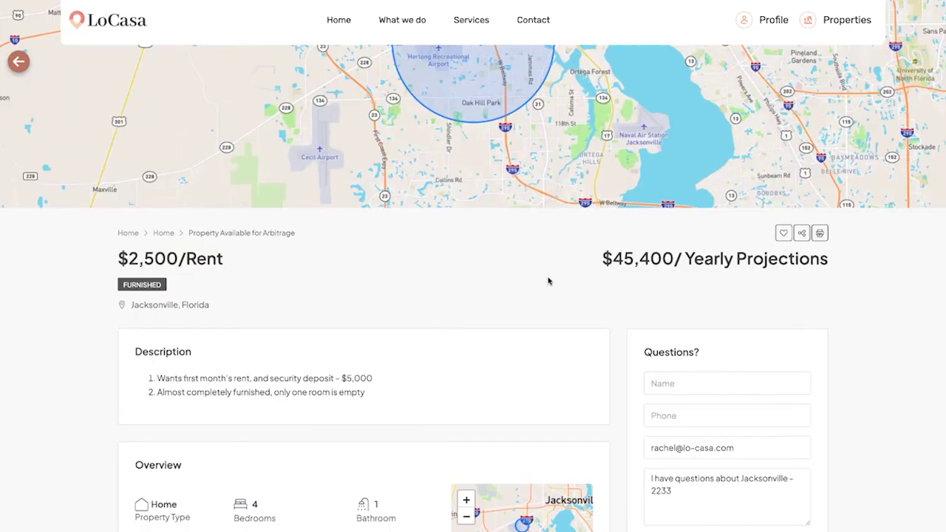
pyautogui.moveTo(840, 273); pyautogui.dragTo(426, 280)
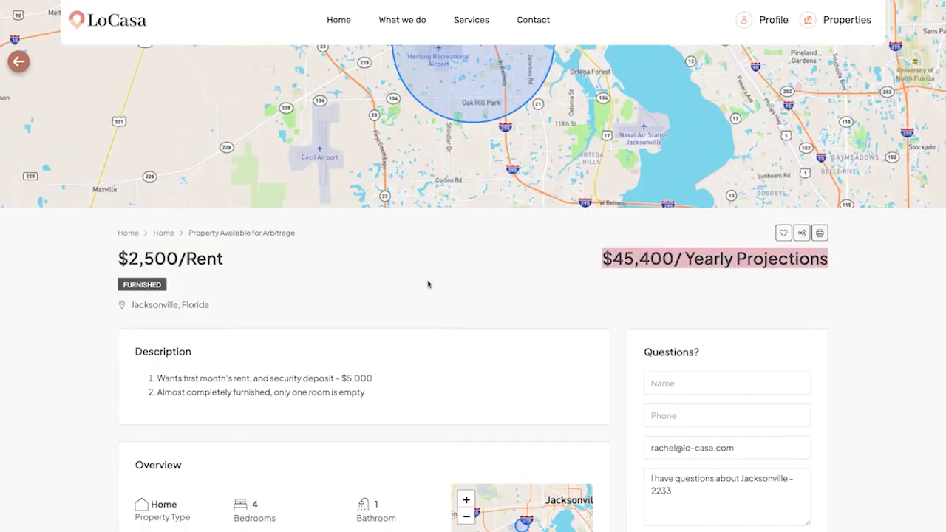
# Step: Set the additional monthly expenses to 20% in the listing's Arbitrage Calculator
pyautogui.scroll(-10, 426, 282)
pyautogui.scroll(-5, 427, 284)
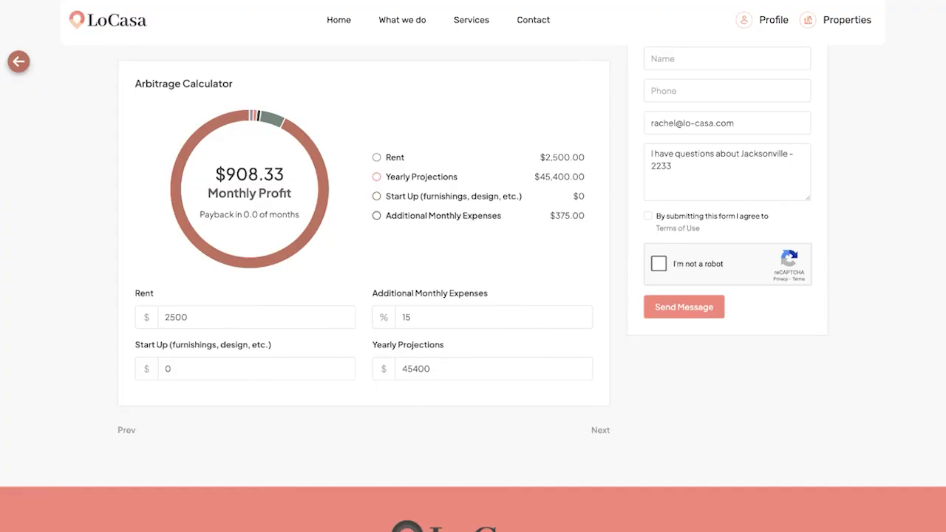
pyautogui.scroll(-1, 450, 365)
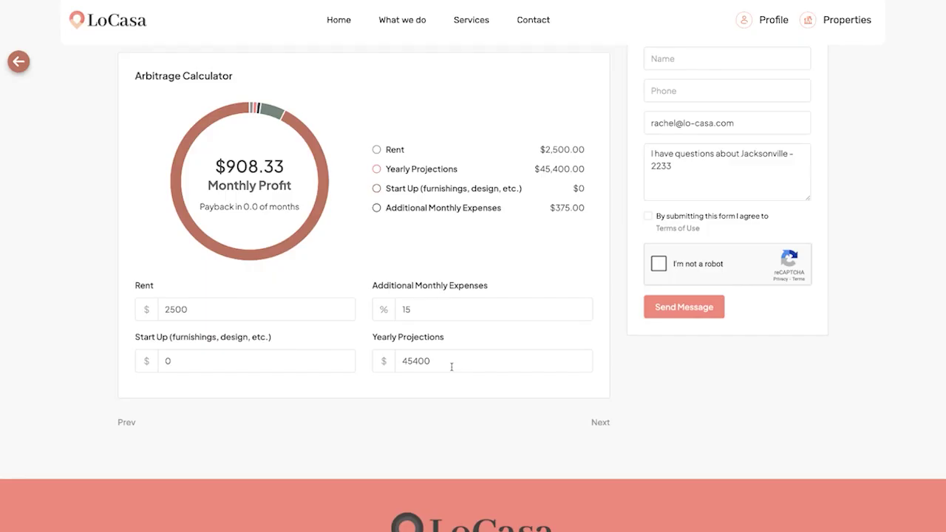
pyautogui.doubleClick(417, 310)
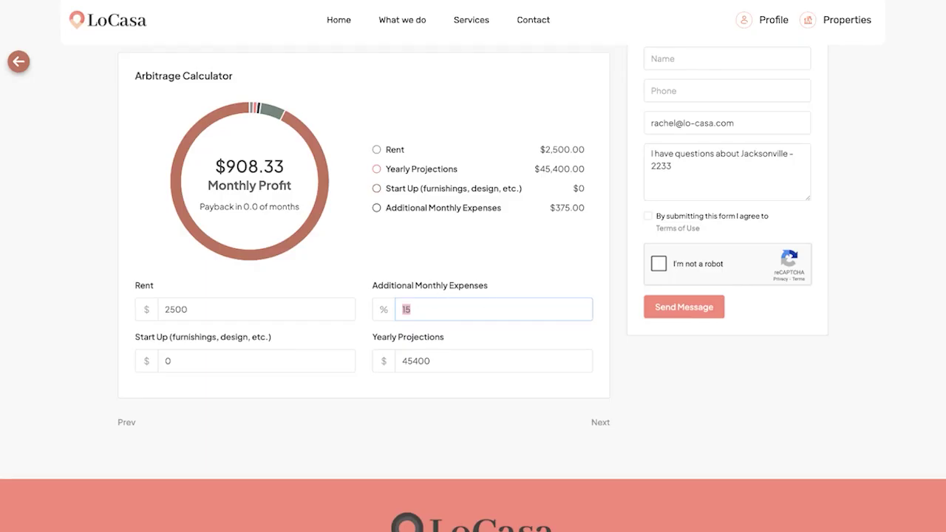
pyautogui.write('20')
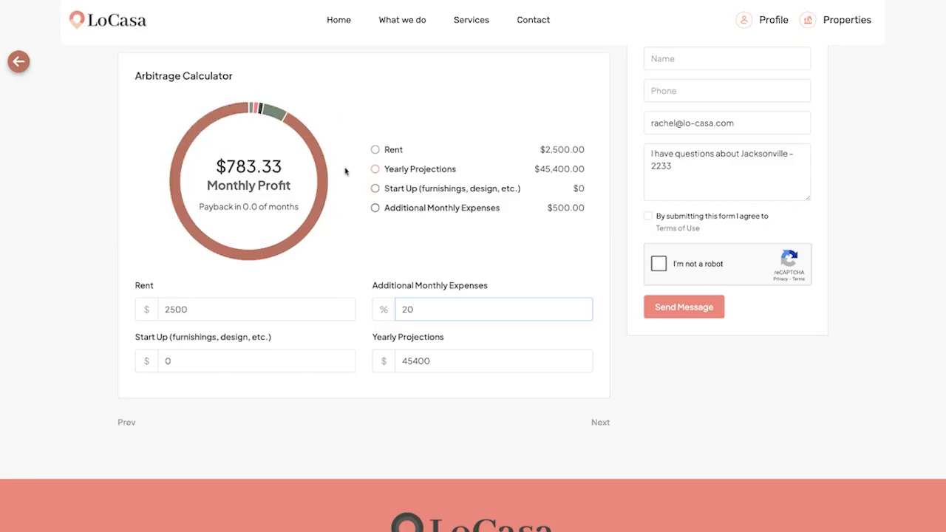
# Step: Select the yearly projections amount in the Arbitrage Calculator to examine it alongside the calculator's other figures
pyautogui.click(430, 361)
pyautogui.moveTo(430, 361); pyautogui.dragTo(402, 362)
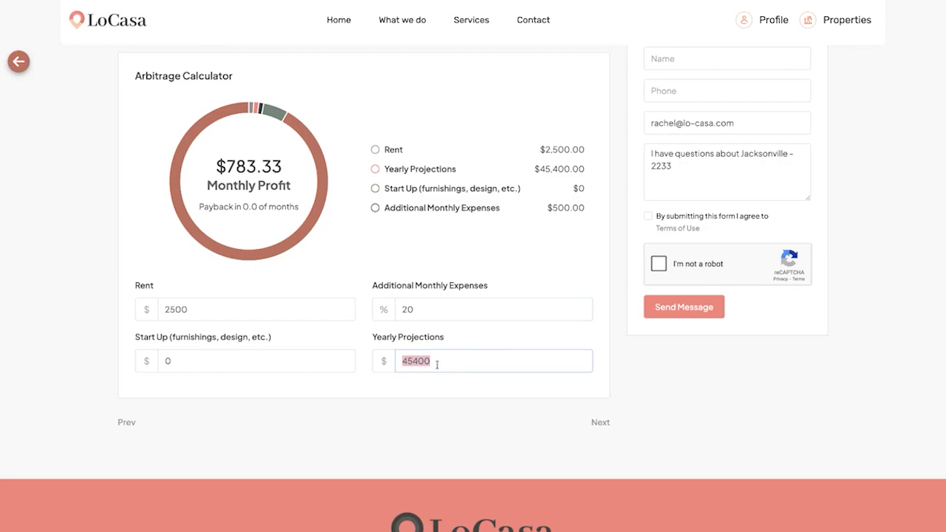
pyautogui.scroll(1, 448, 332)
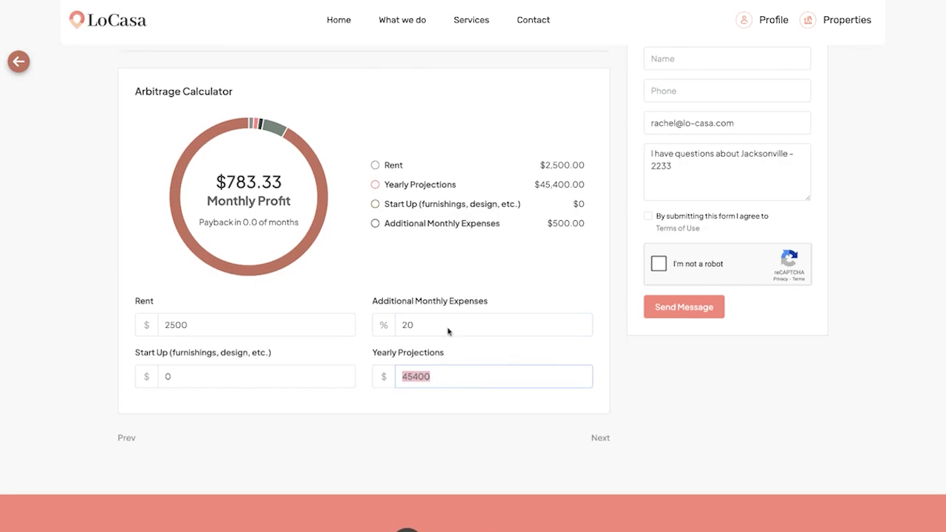
pyautogui.scroll(-2, 472, 288)
pyautogui.scroll(2, 473, 288)
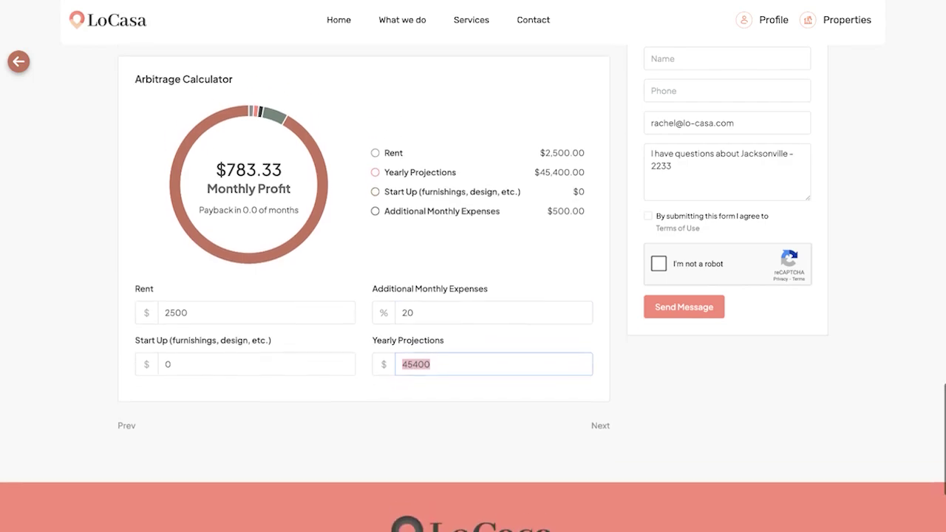
pyautogui.scroll(4, 450, 185)
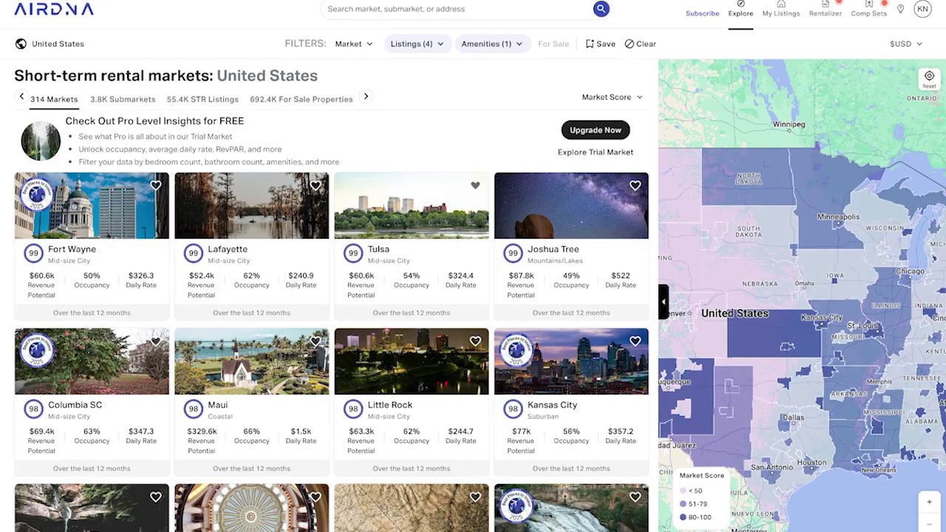
# Step: Switch to AirDNA, open the Jacksonville, Florida market, and show only STR listings on the full-width map
pyautogui.click(356, 12)
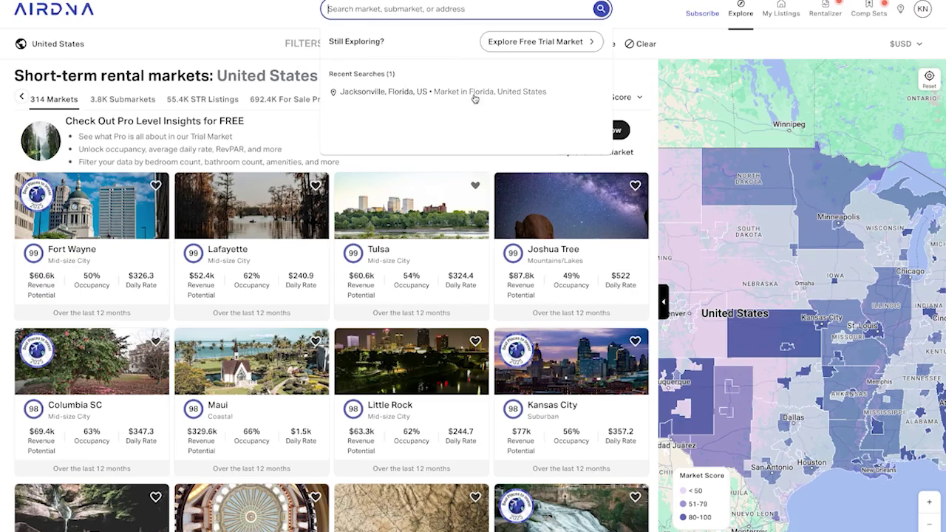
pyautogui.click(443, 93)
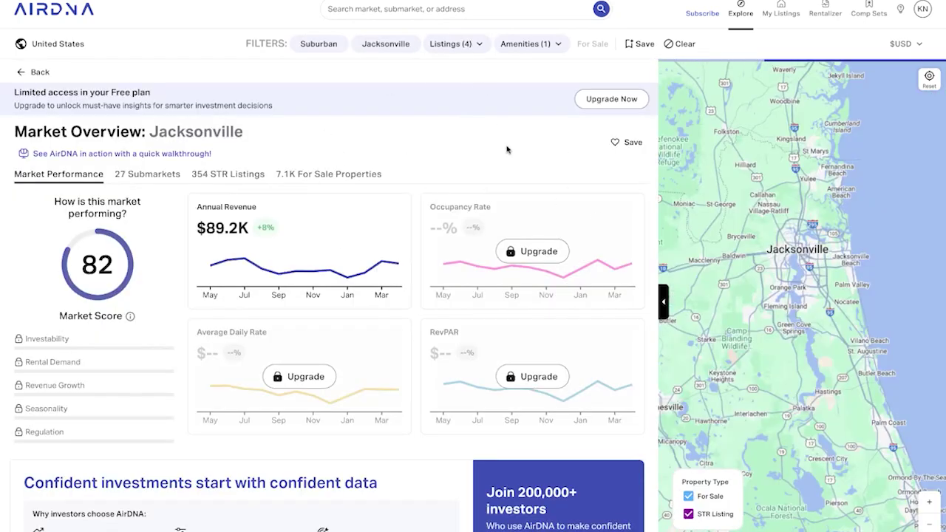
pyautogui.click(665, 299)
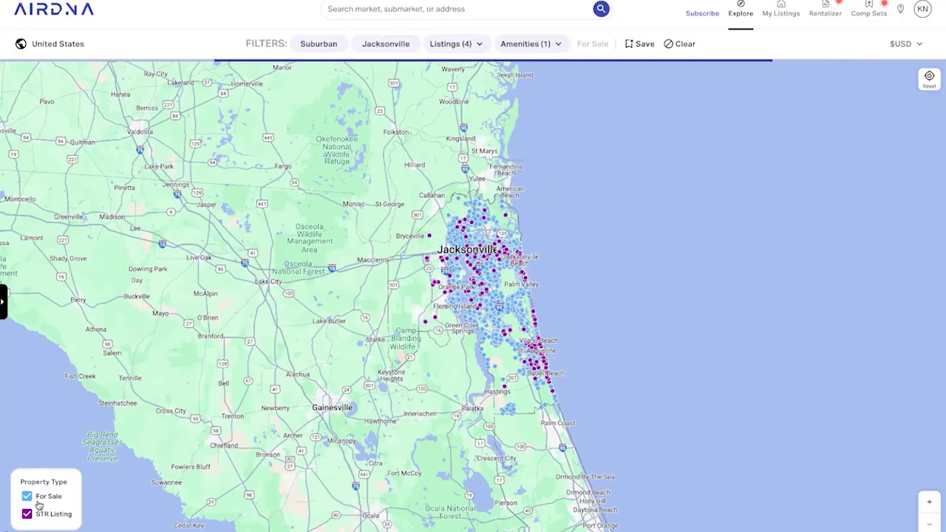
pyautogui.click(28, 496)
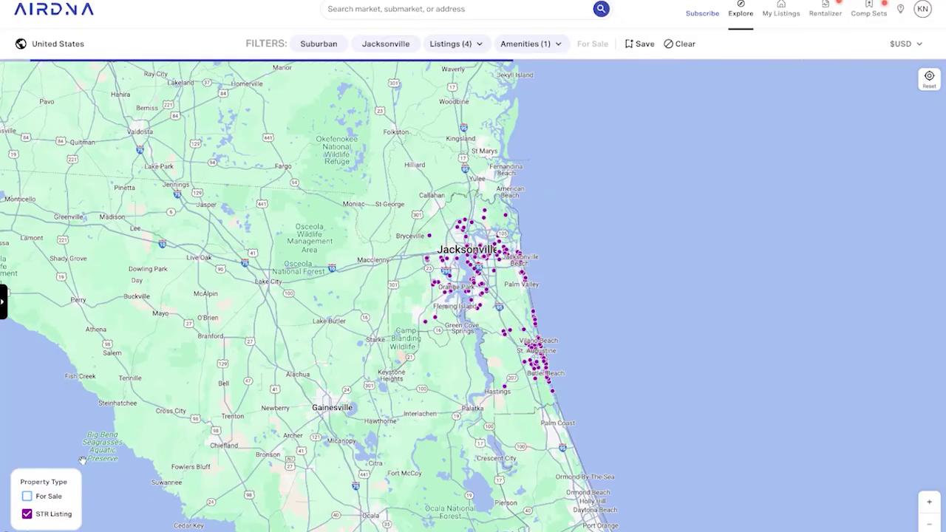
# Step: Examine the distribution of STR listings around Jacksonville, focusing on the neighborhoods west of the river
pyautogui.click(929, 505)
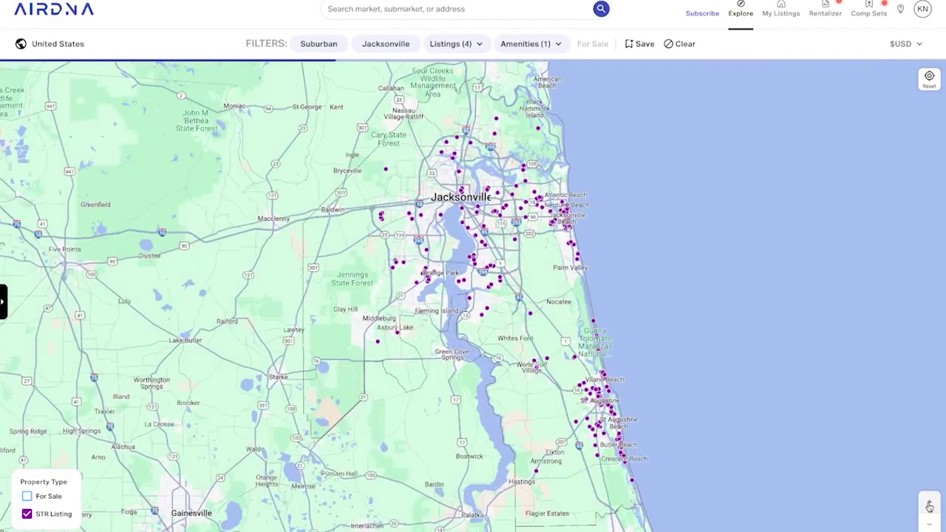
pyautogui.moveTo(716, 252); pyautogui.dragTo(733, 363)
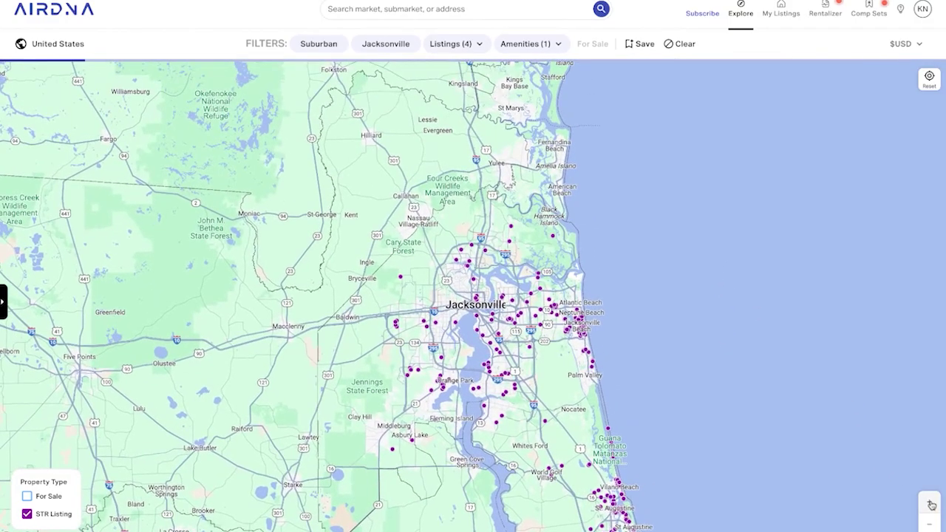
pyautogui.click(929, 503)
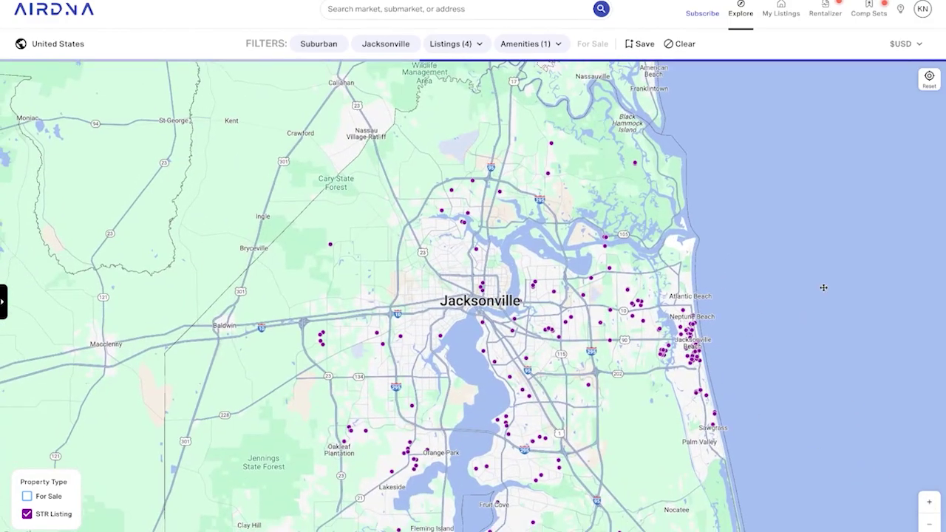
pyautogui.click(929, 501)
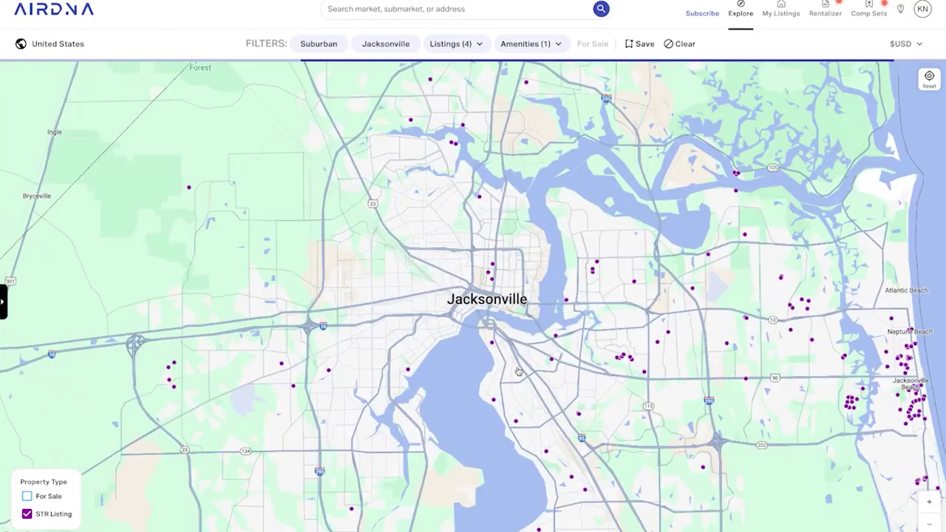
pyautogui.moveTo(484, 365); pyautogui.dragTo(543, 326)
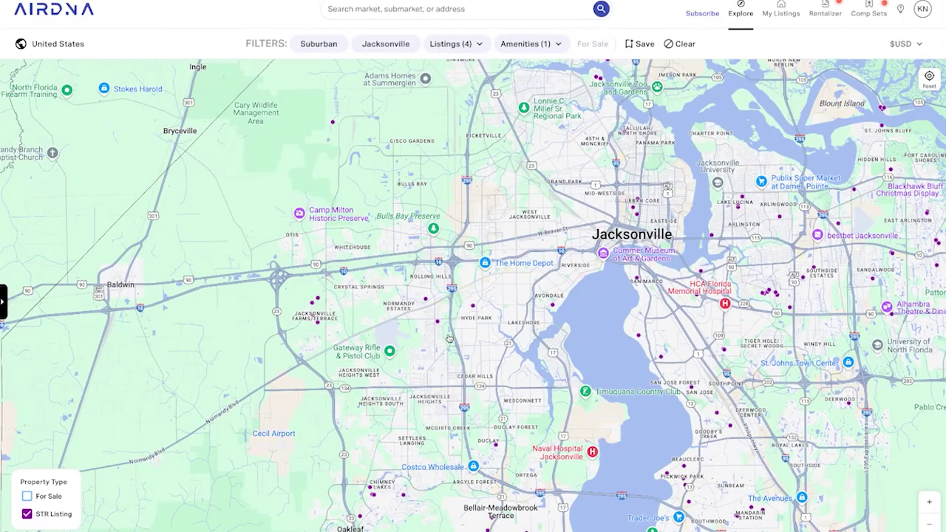
pyautogui.scroll(2, 448, 338)
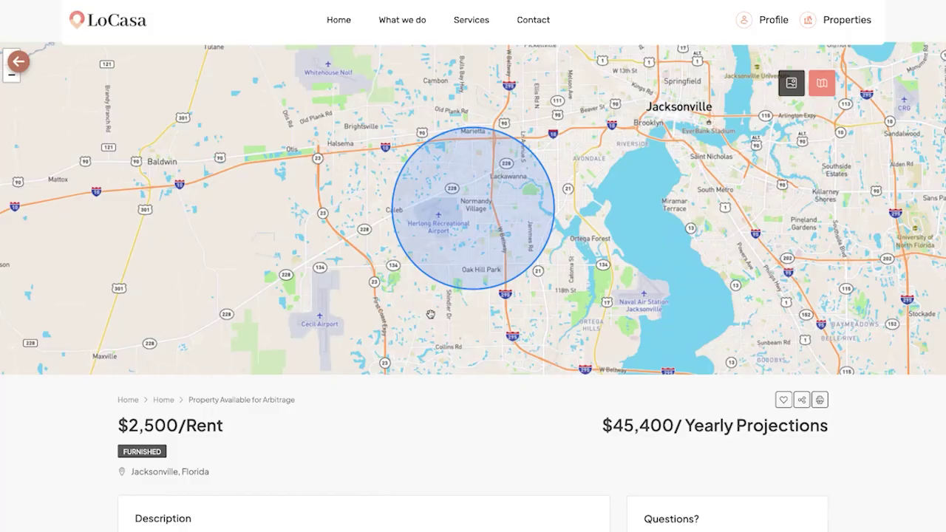
# Step: Review the LoCasa listing's location map, description, bedroom and bathroom counts, details and features for comparison criteria
pyautogui.scroll(-5, 430, 314)
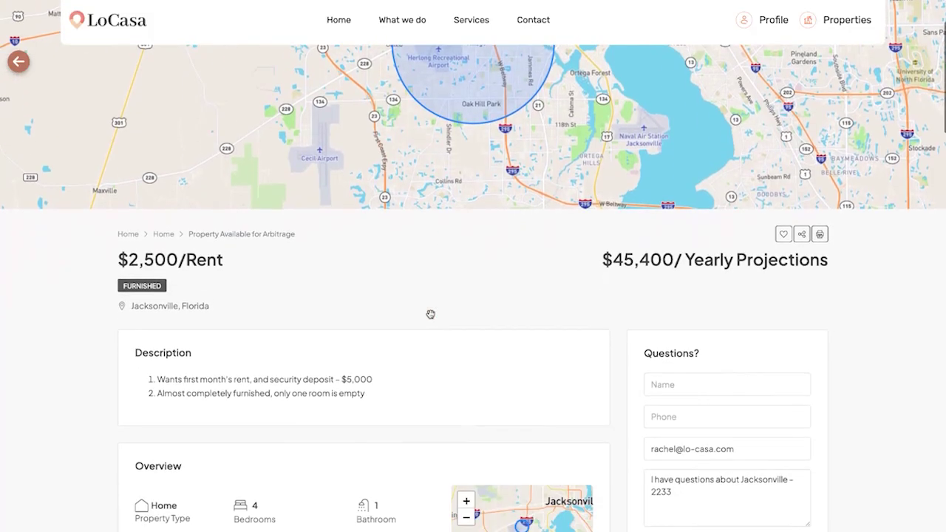
pyautogui.scroll(-3, 232, 197)
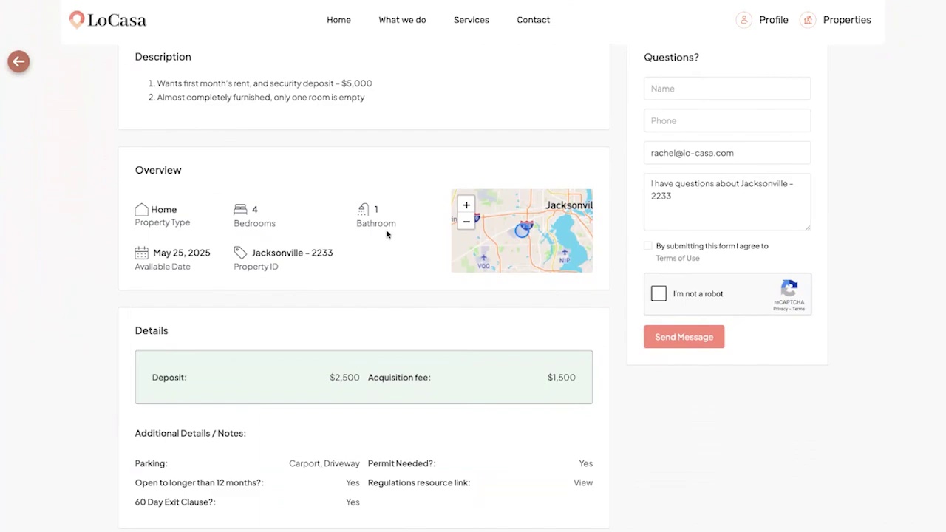
pyautogui.scroll(-6, 424, 341)
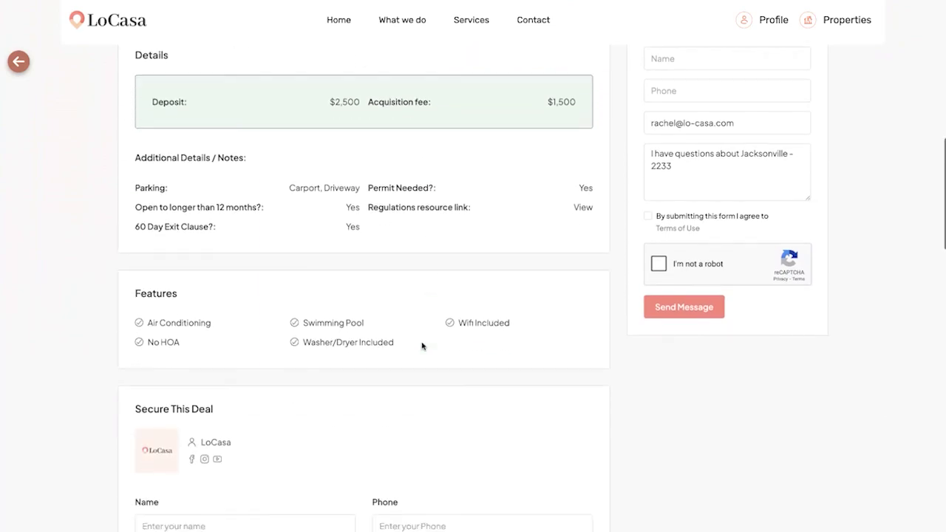
pyautogui.scroll(1, 422, 346)
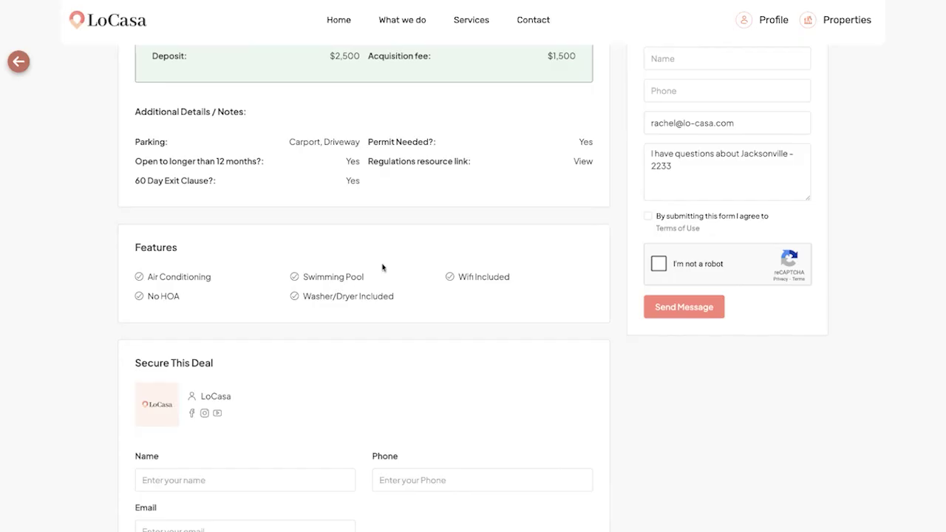
pyautogui.scroll(2, 458, 252)
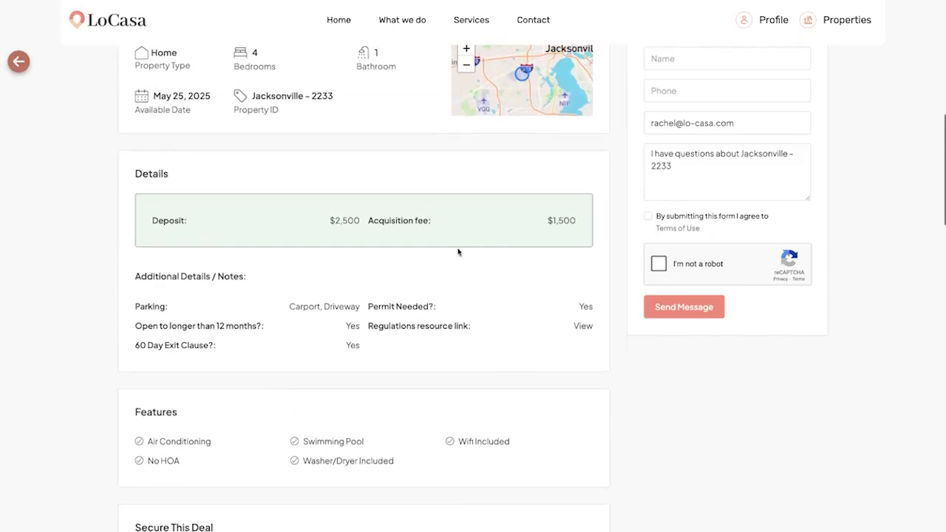
pyautogui.scroll(8, 458, 252)
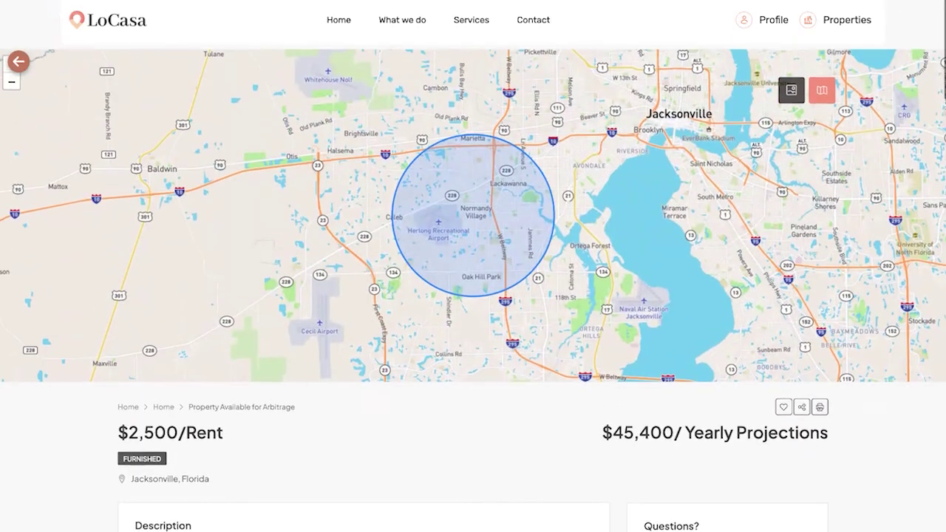
pyautogui.scroll(-4, 436, 275)
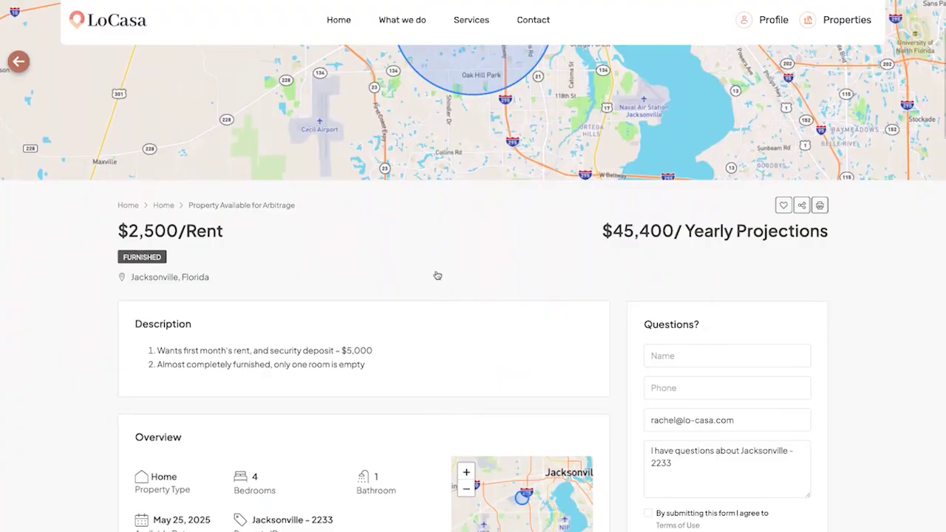
pyautogui.scroll(-1, 436, 275)
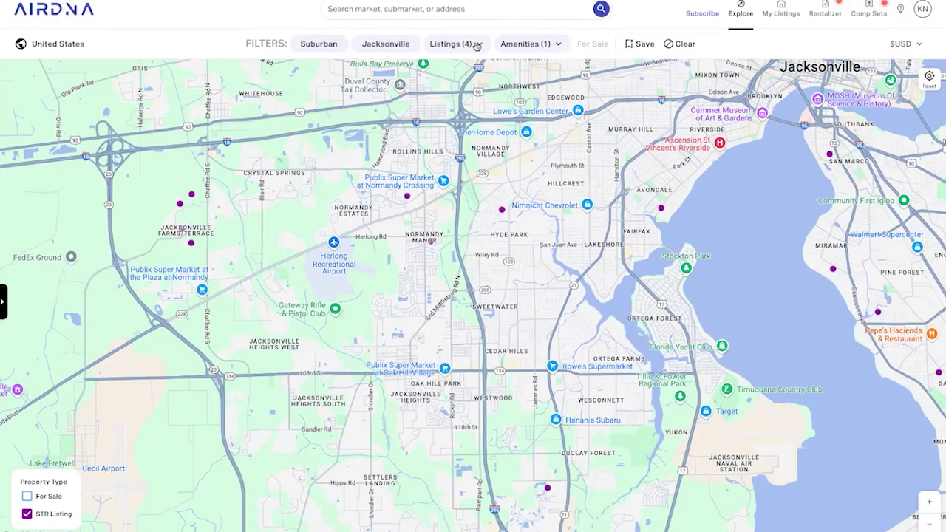
# Step: Set the maximum number of bathrooms to 1 in AirDNA's listings filter, check its other criteria, and apply it
pyautogui.click(455, 45)
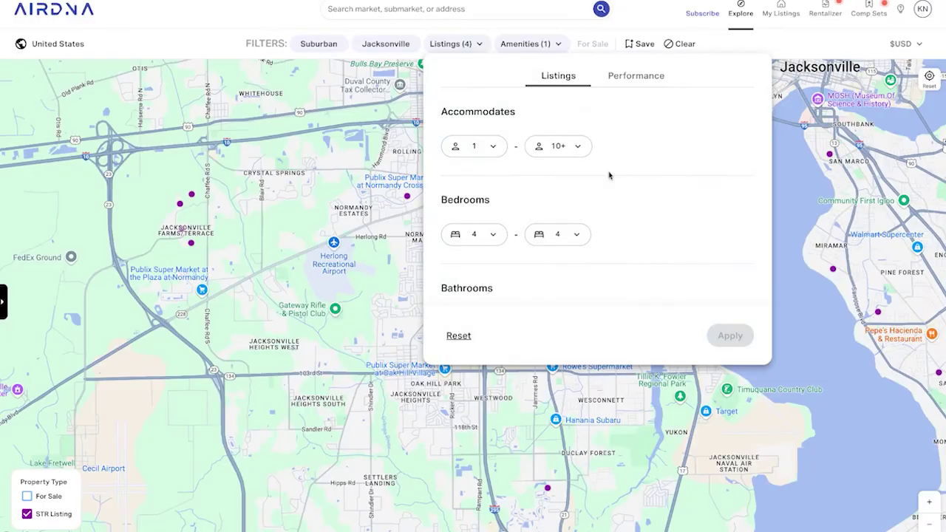
pyautogui.scroll(-1, 610, 175)
pyautogui.scroll(1, 609, 175)
pyautogui.scroll(-1, 588, 170)
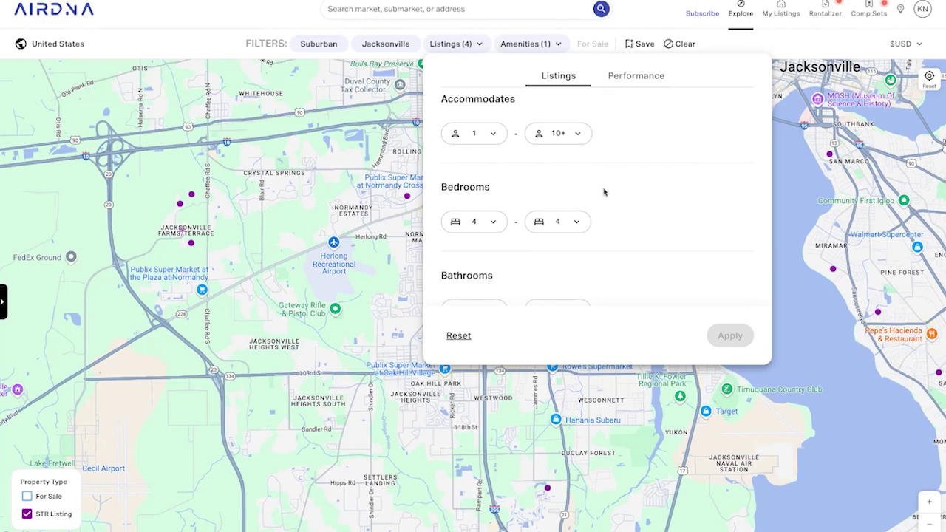
pyautogui.scroll(-2, 603, 192)
pyautogui.scroll(-1, 583, 180)
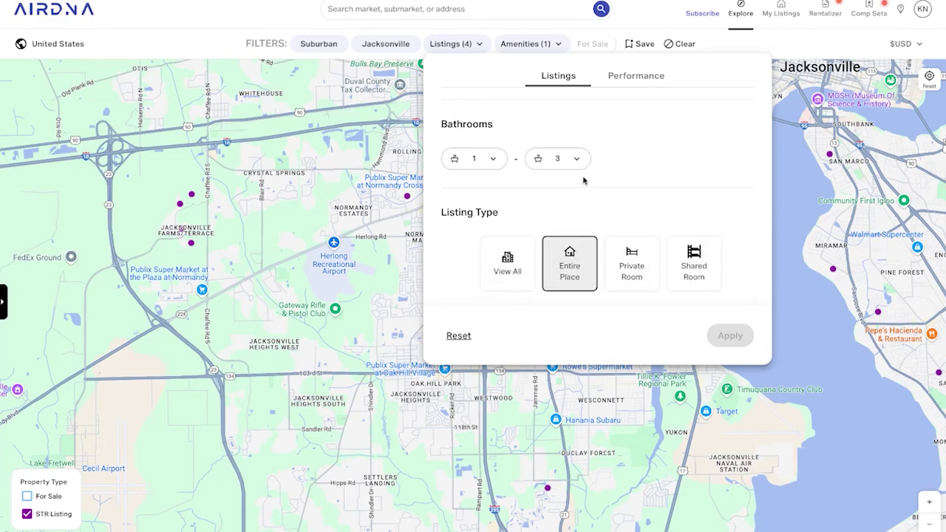
pyautogui.click(562, 156)
pyautogui.click(552, 180)
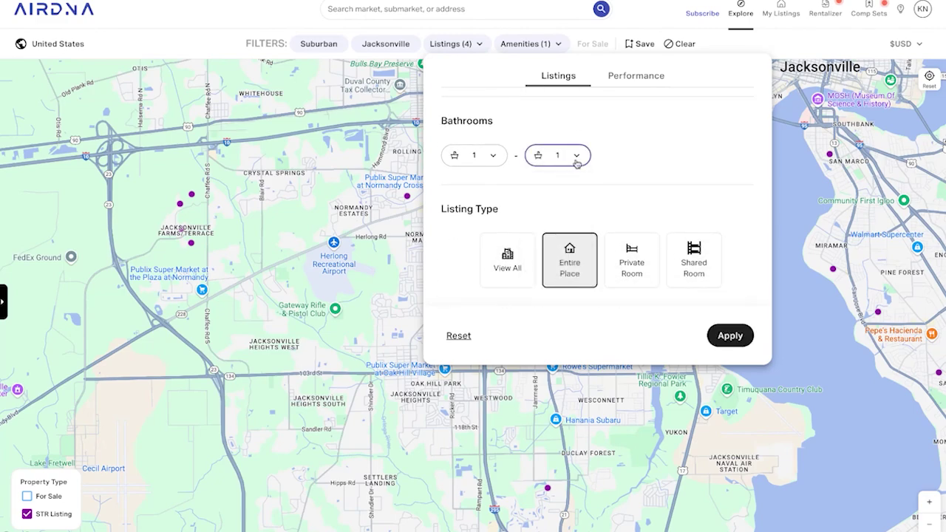
pyautogui.scroll(3, 595, 184)
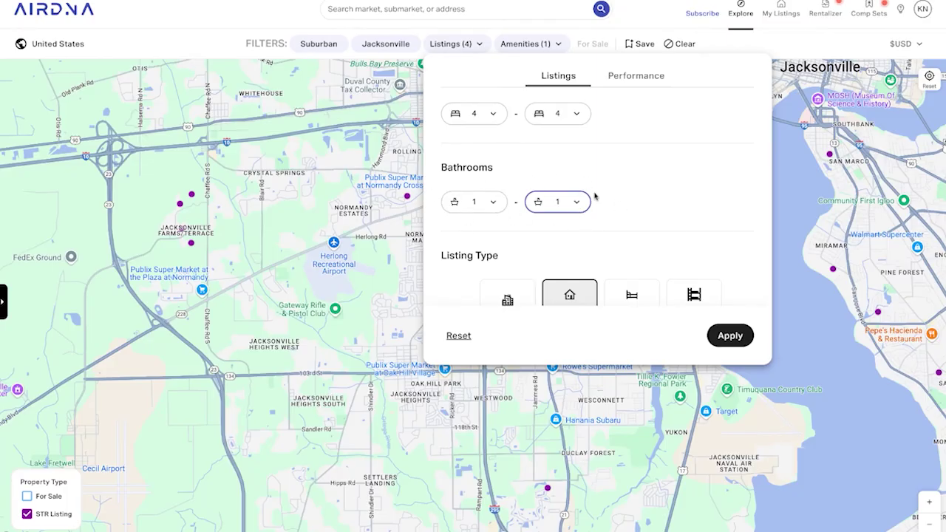
pyautogui.scroll(-1, 653, 216)
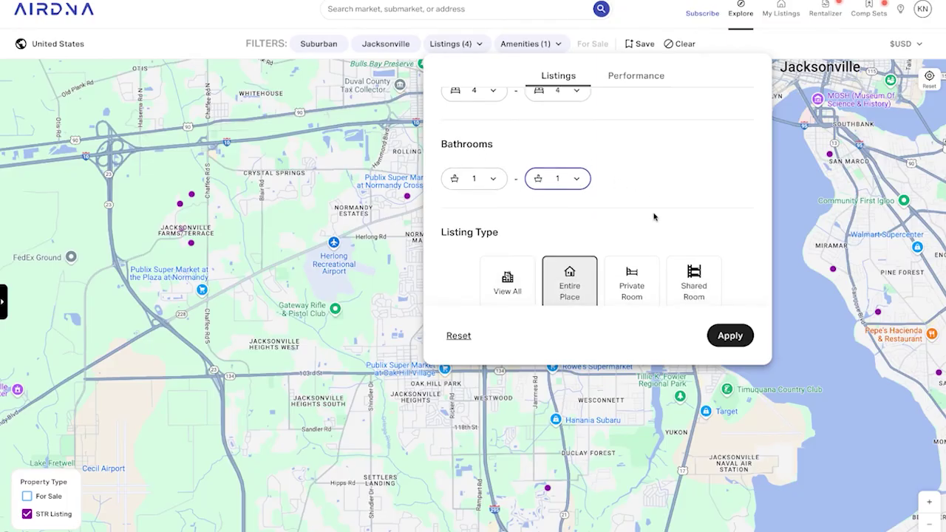
pyautogui.scroll(-4, 566, 211)
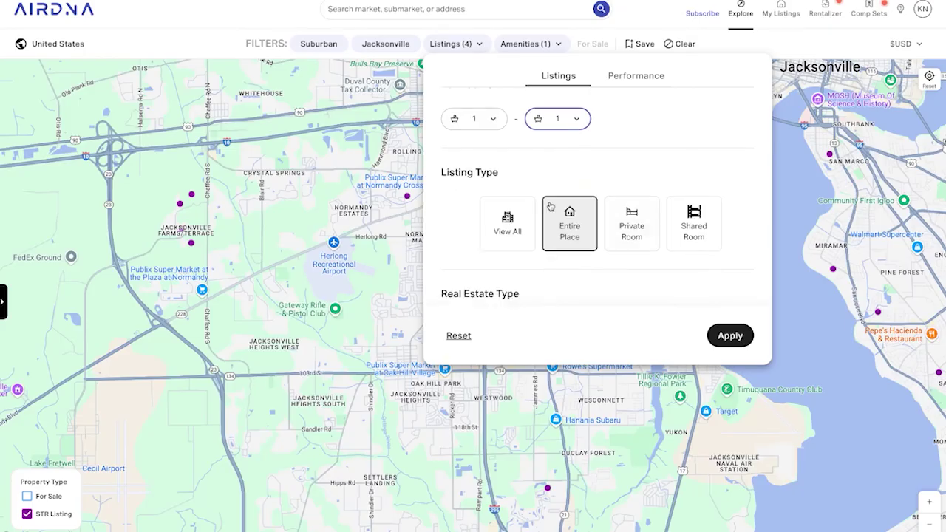
pyautogui.scroll(-1, 615, 173)
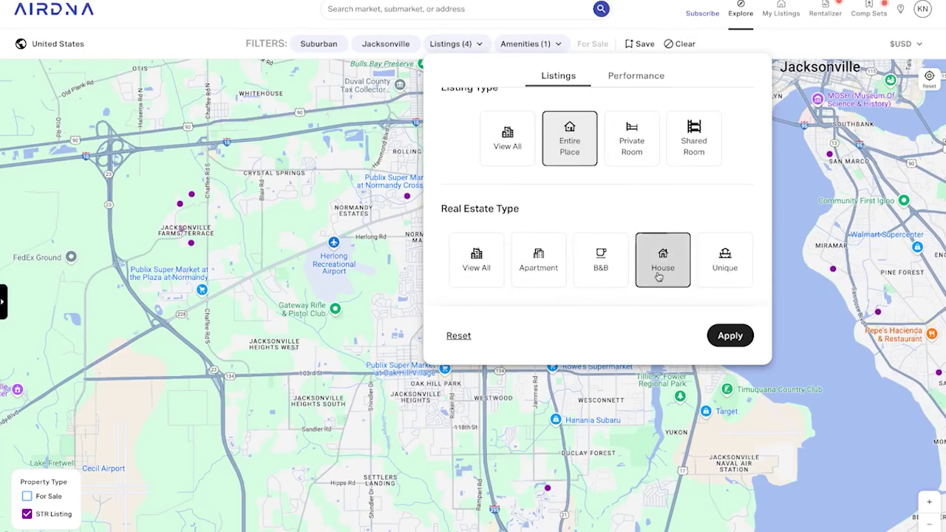
pyautogui.click(728, 337)
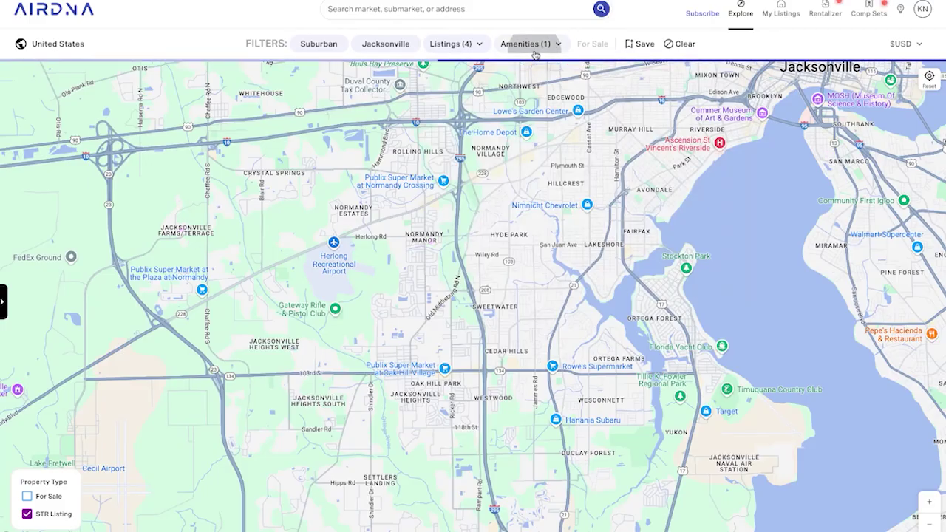
# Step: Add Air Conditioning and Parking to the required amenities and apply the amenities filter
pyautogui.click(517, 44)
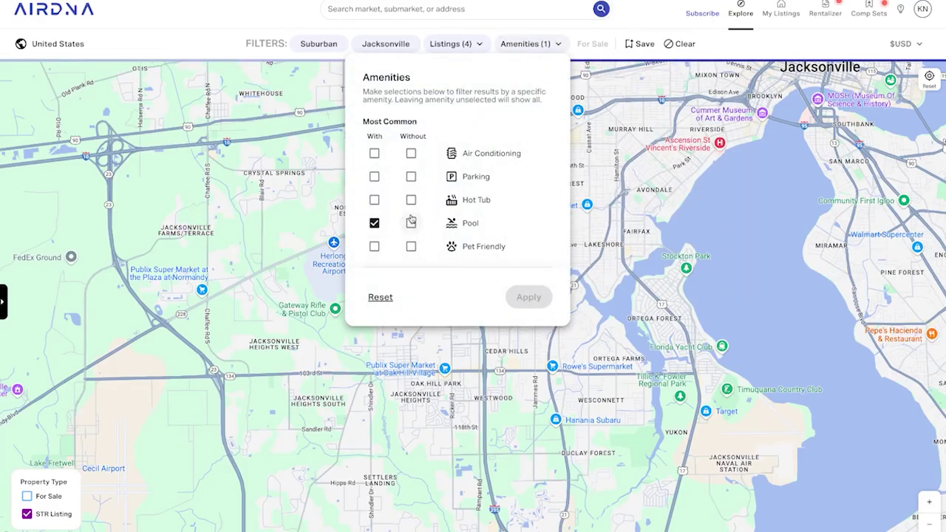
pyautogui.click(375, 154)
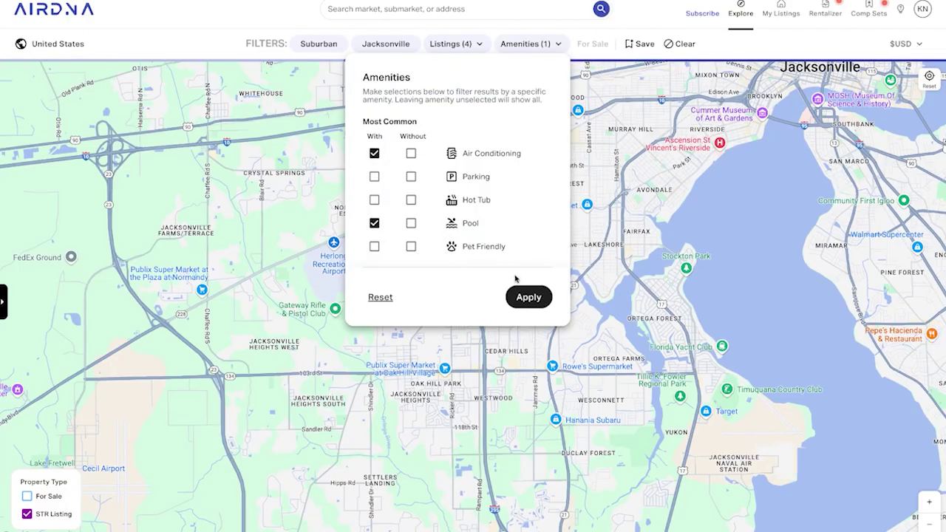
pyautogui.click(374, 176)
pyautogui.click(538, 302)
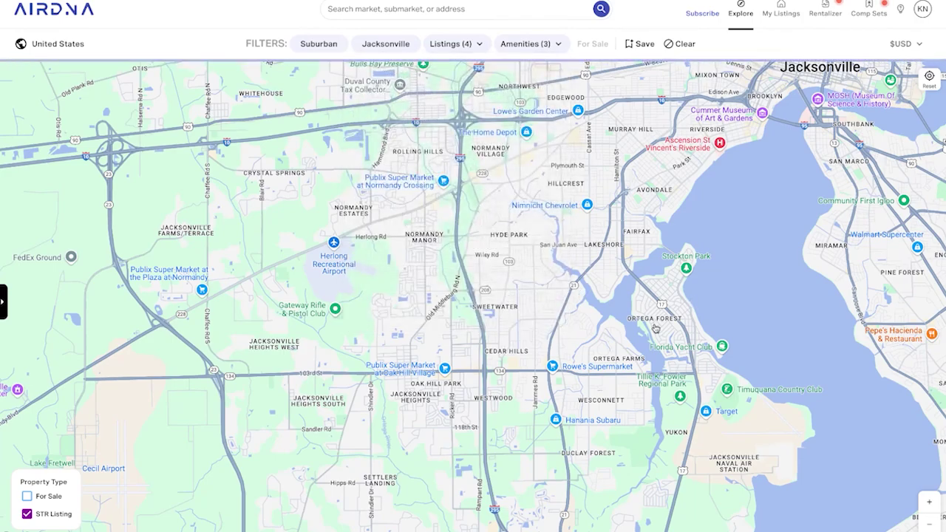
# Step: Set the maximum number of bathrooms to 2 in the listings filter and apply it
pyautogui.click(931, 525)
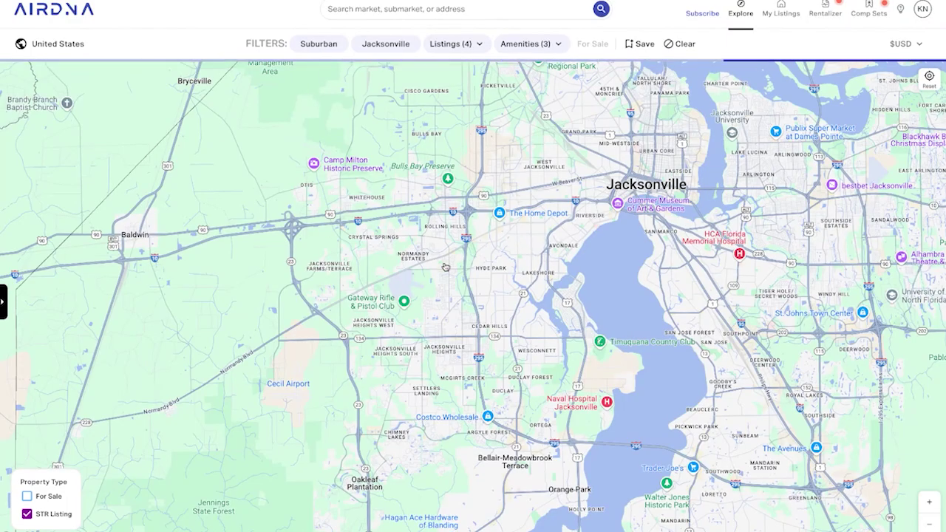
pyautogui.click(930, 503)
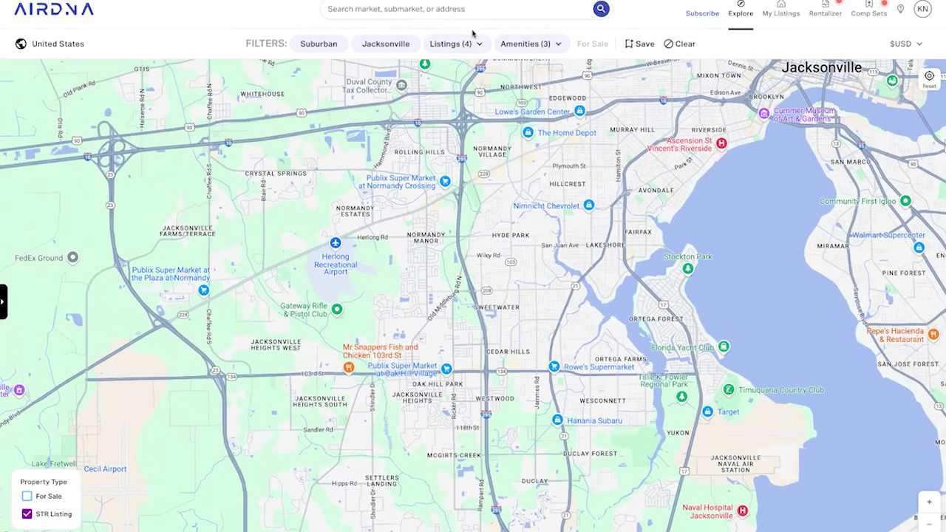
pyautogui.click(452, 45)
pyautogui.scroll(-1, 552, 171)
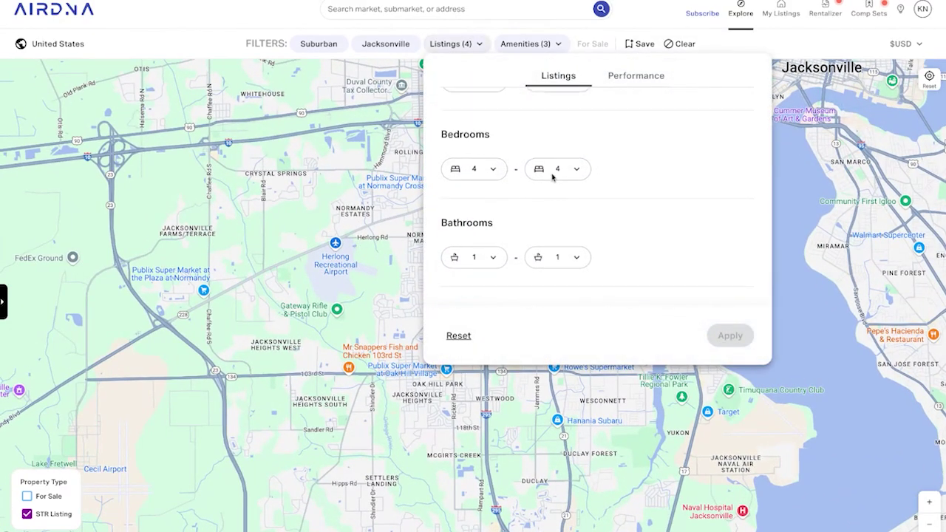
pyautogui.scroll(-1, 552, 175)
pyautogui.click(555, 190)
pyautogui.click(559, 227)
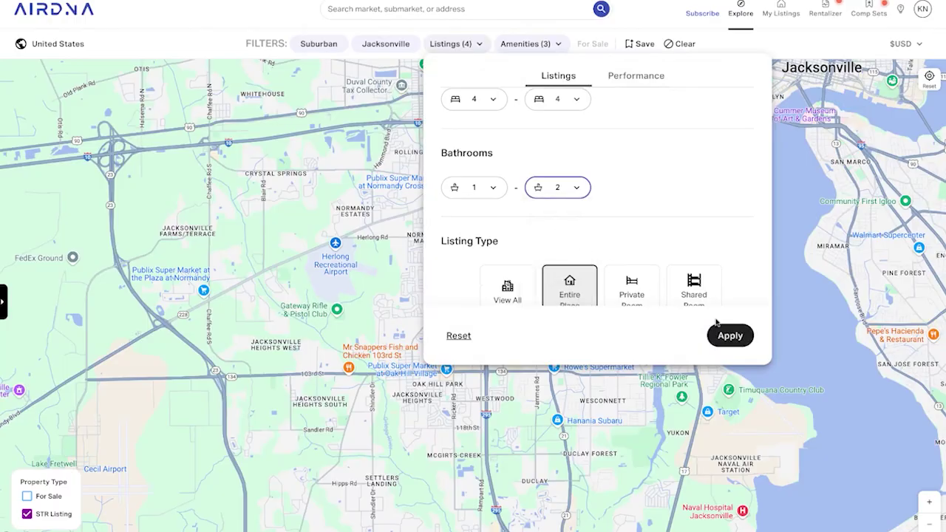
pyautogui.click(733, 337)
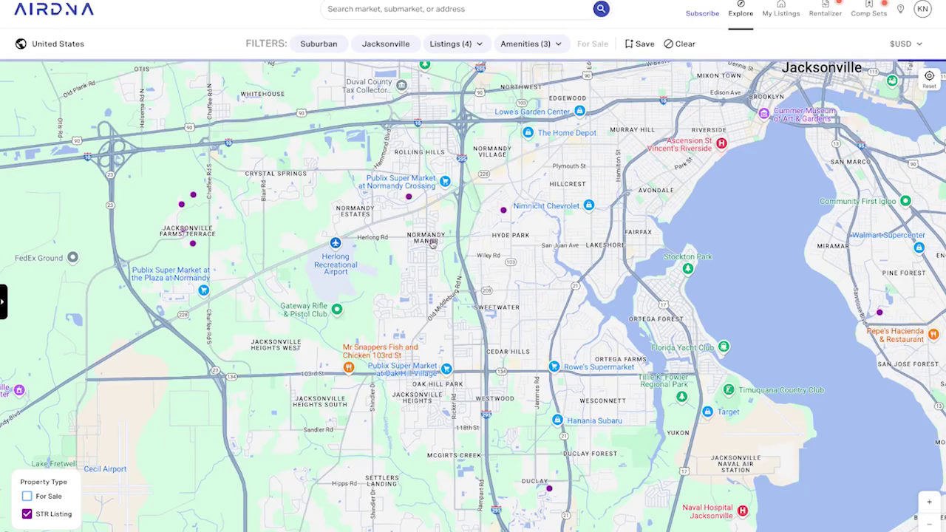
# Step: Open the comparable rental in Normandy Manor from the AirDNA map and review its Airbnb page for similarity
pyautogui.click(433, 244)
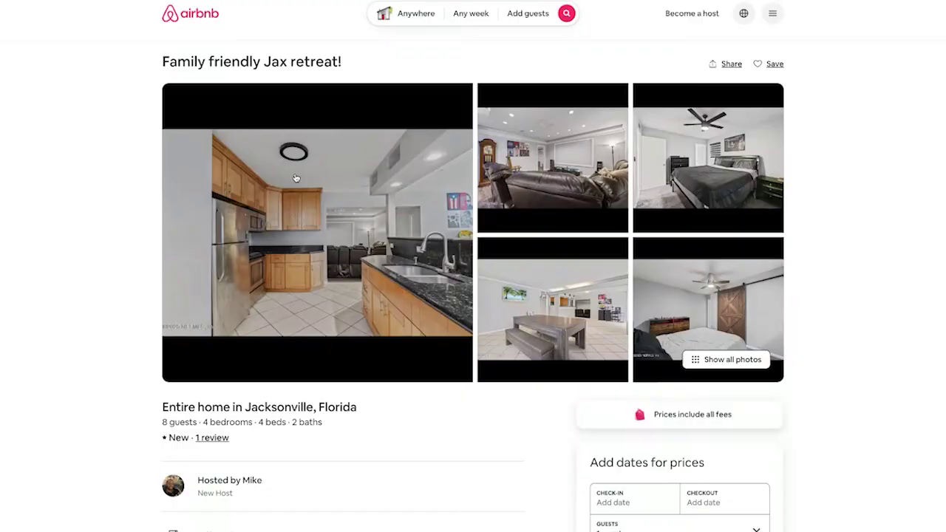
pyautogui.scroll(-4, 295, 181)
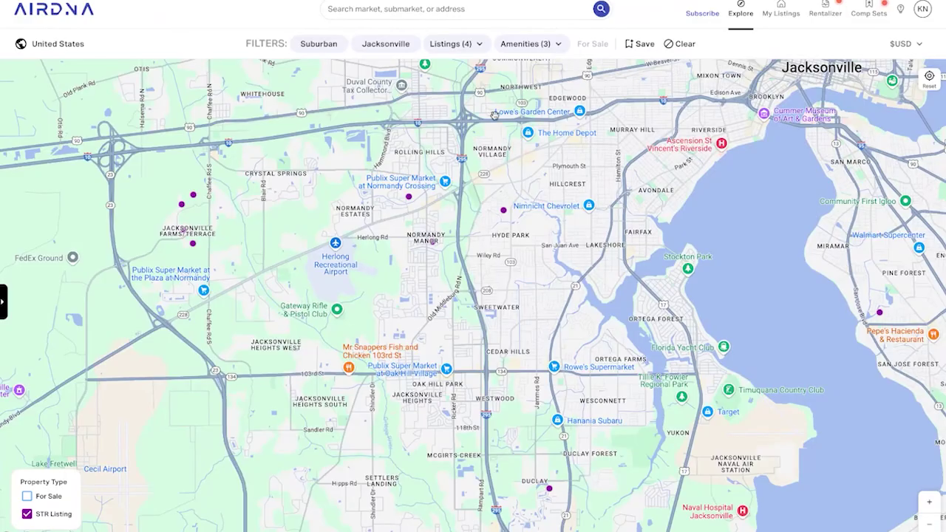
# Step: Open the Airbnb page of the Poolside Haven comparable near Hyde Park and review its rating, guest capacity and description
pyautogui.moveTo(432, 247)
pyautogui.moveTo(504, 214)
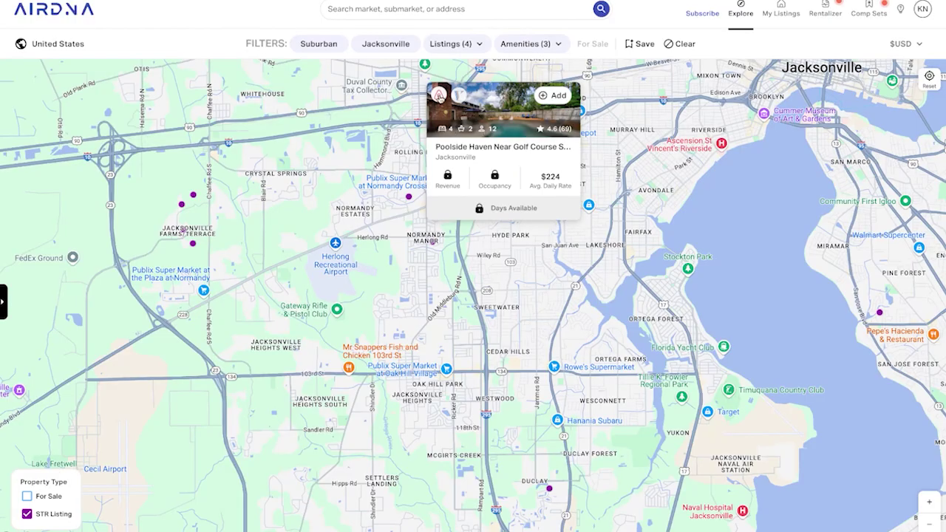
pyautogui.click(438, 95)
pyautogui.scroll(-3, 355, 232)
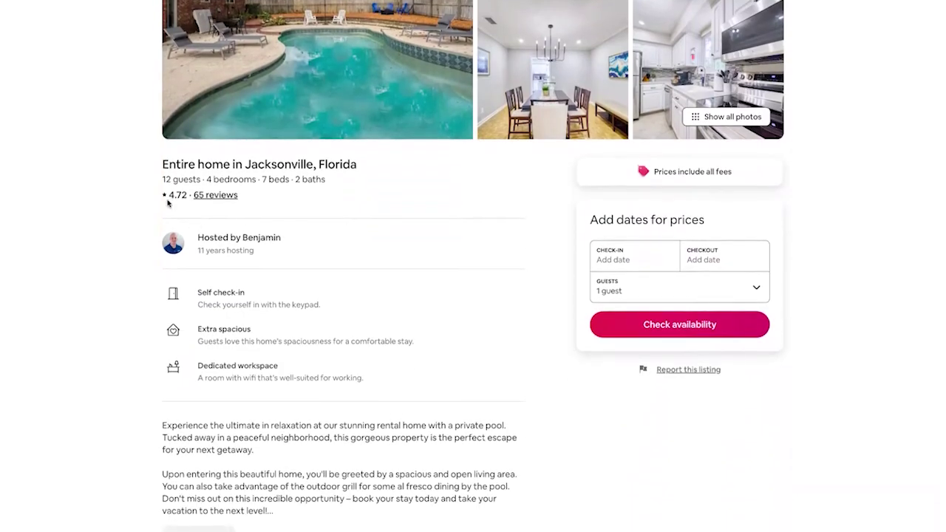
pyautogui.moveTo(166, 202); pyautogui.dragTo(194, 203)
pyautogui.click(384, 205)
pyautogui.scroll(-1, 397, 206)
pyautogui.scroll(-5, 397, 206)
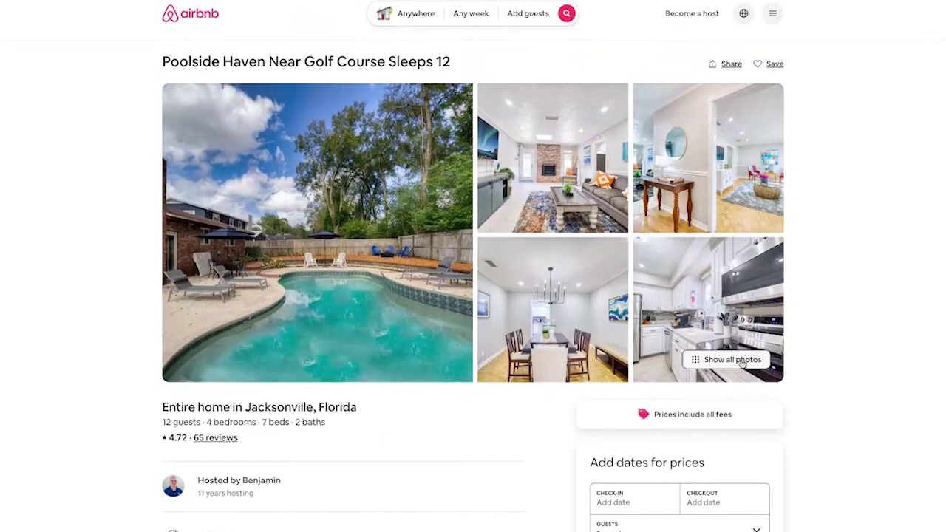
# Step: Examine the full photo gallery of the Poolside Haven listing for its pool, furnishings, kitchen, bedrooms and outdoor areas
pyautogui.click(545, 300)
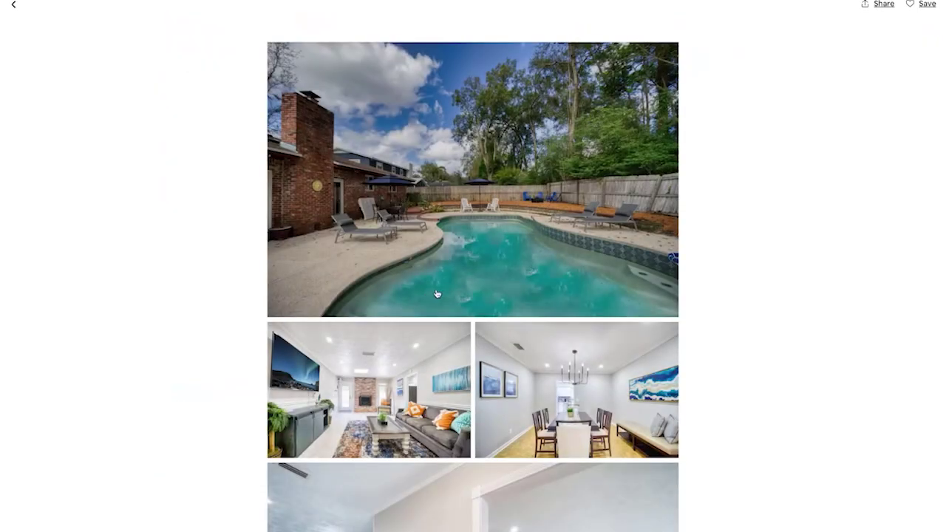
pyautogui.scroll(-1, 437, 294)
pyautogui.scroll(-6, 473, 295)
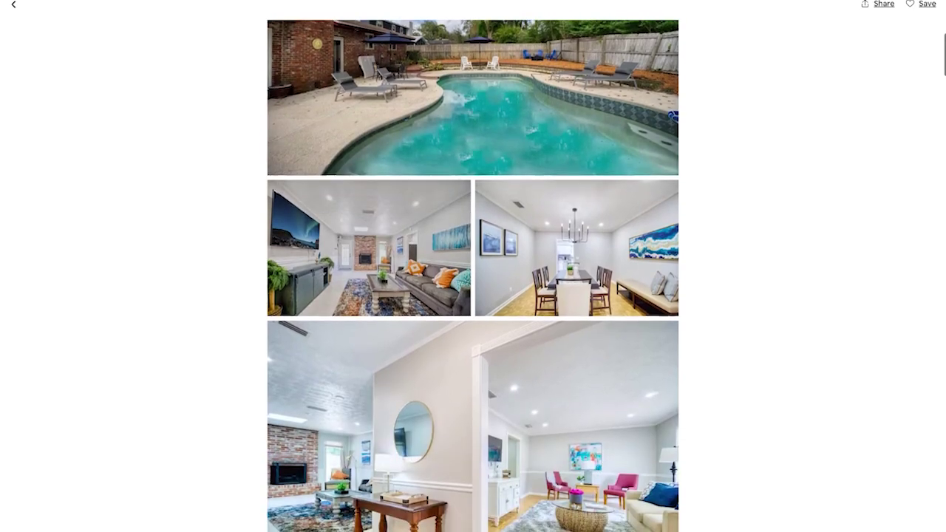
pyautogui.scroll(-1, 473, 295)
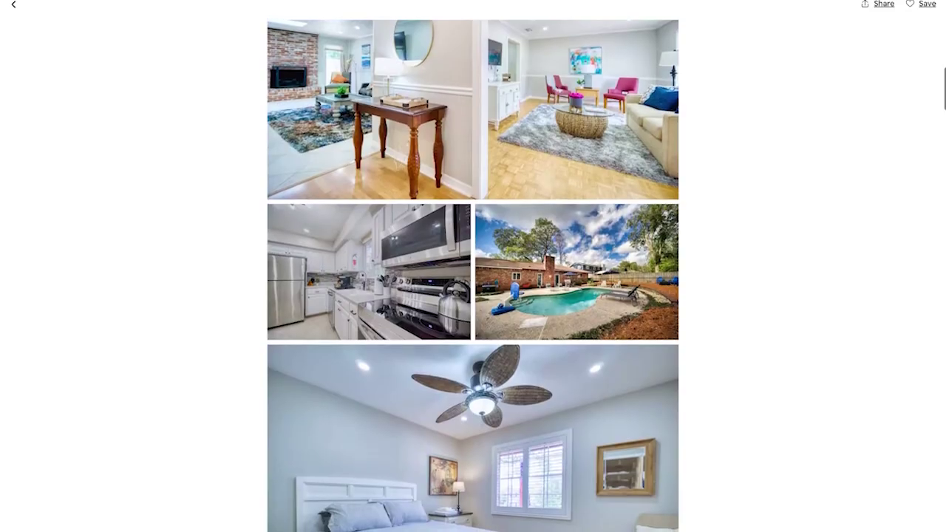
pyautogui.scroll(-5, 472, 296)
pyautogui.scroll(-10, 473, 296)
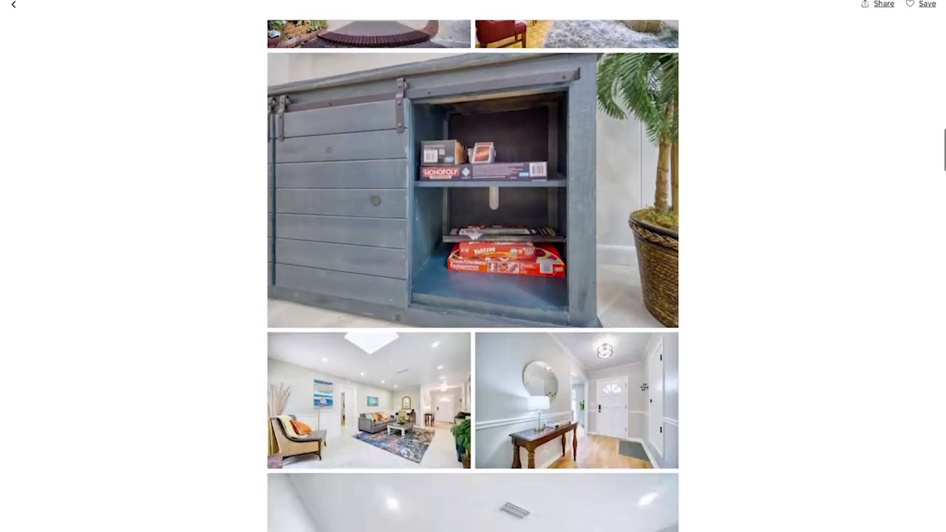
pyautogui.scroll(-1, 473, 295)
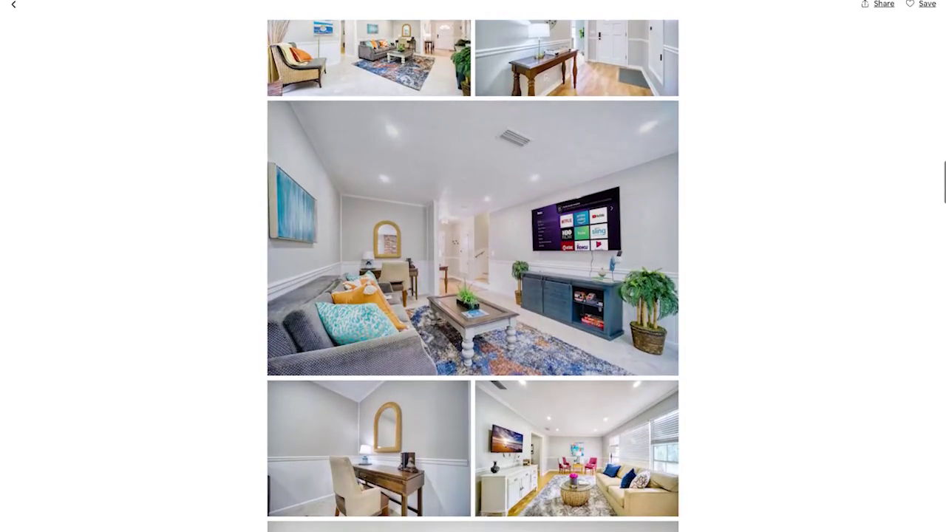
pyautogui.scroll(-5, 473, 296)
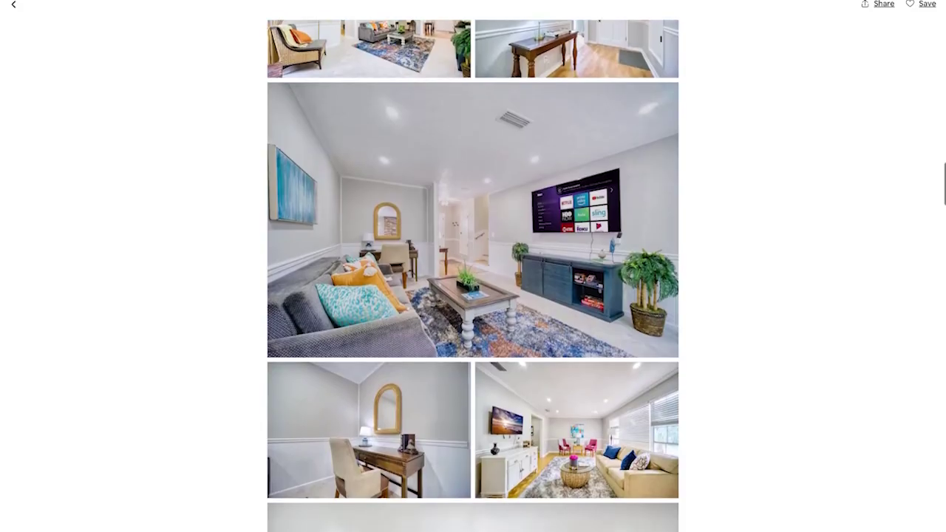
pyautogui.scroll(-12, 473, 295)
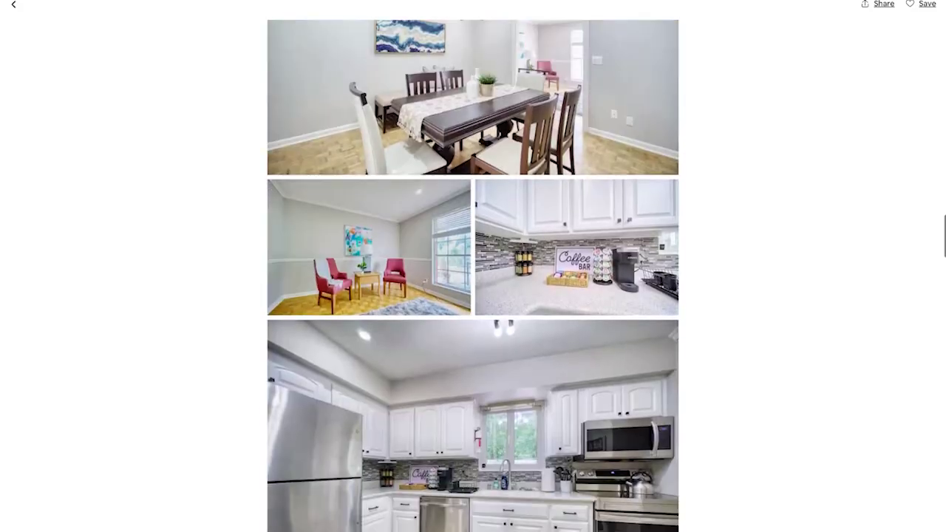
pyautogui.scroll(-12, 472, 296)
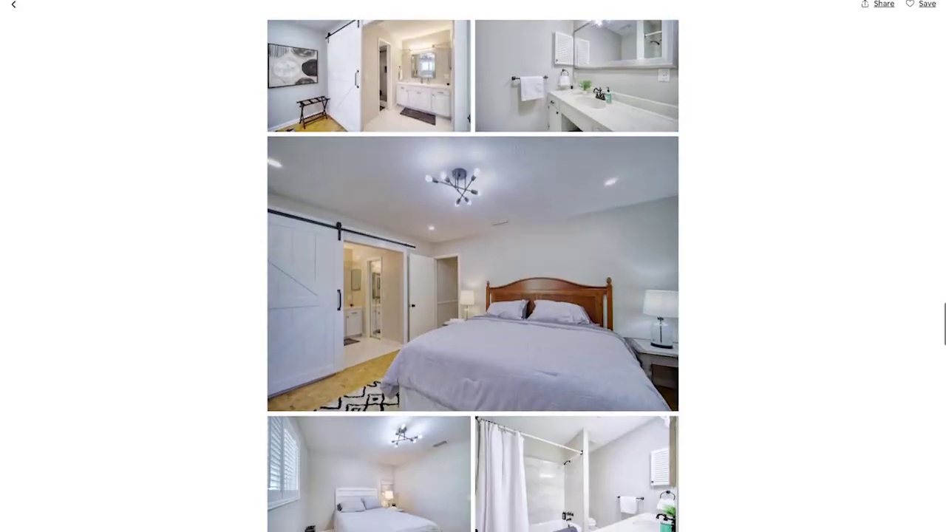
pyautogui.scroll(-17, 472, 296)
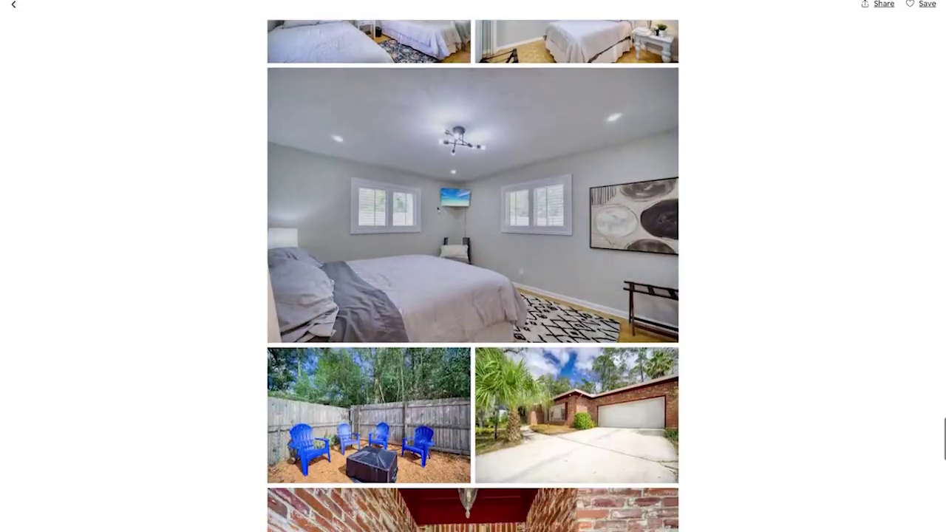
pyautogui.scroll(14, 473, 296)
pyautogui.scroll(20, 472, 276)
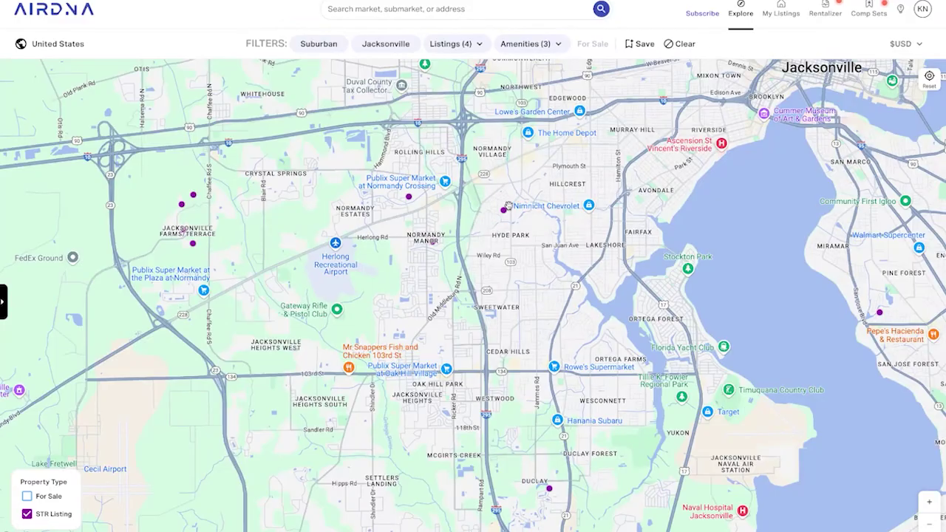
# Step: Open the Vrbo page of the TREAT YOURSELF comparable in Jacksonville Farms-Terrace from AirDNA and review its rating, size and amenities
pyautogui.click(504, 213)
pyautogui.moveTo(410, 199)
pyautogui.moveTo(195, 247)
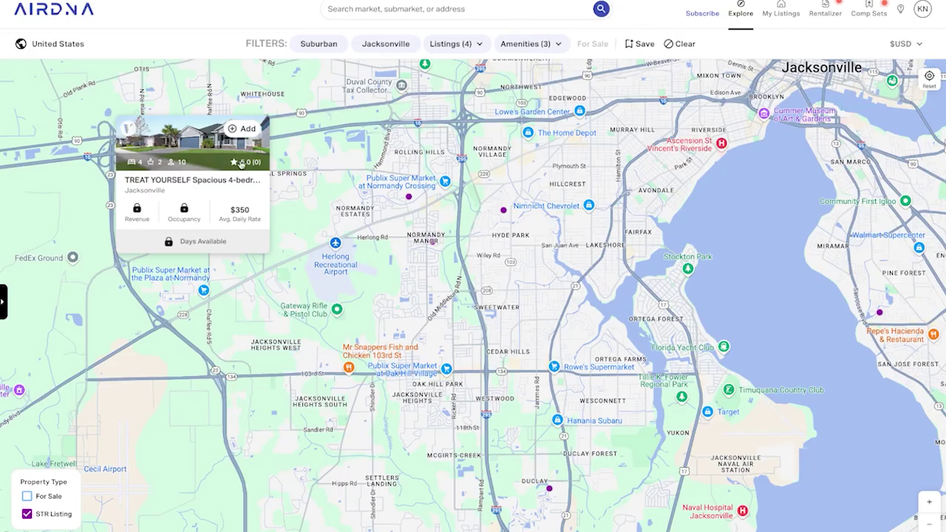
pyautogui.click(128, 130)
pyautogui.scroll(-3, 377, 266)
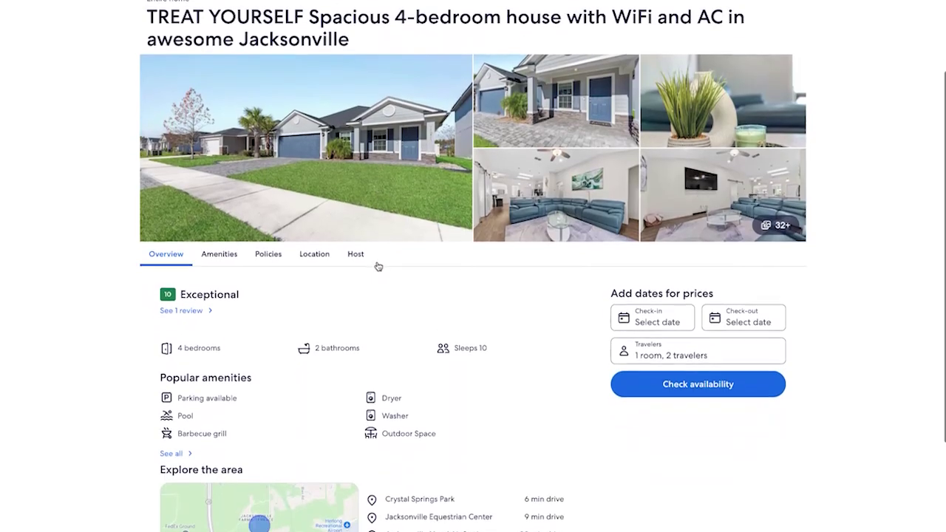
pyautogui.scroll(3, 350, 265)
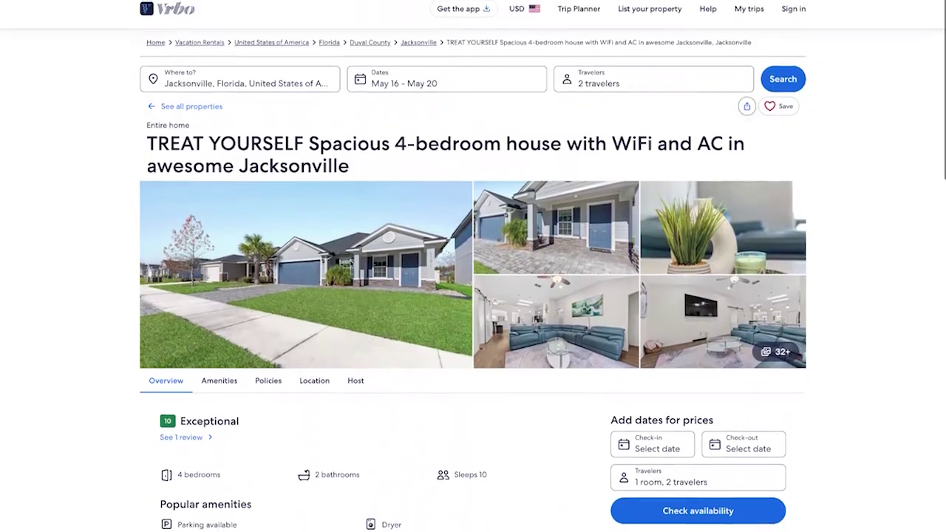
pyautogui.scroll(-4, 350, 262)
pyautogui.scroll(4, 350, 262)
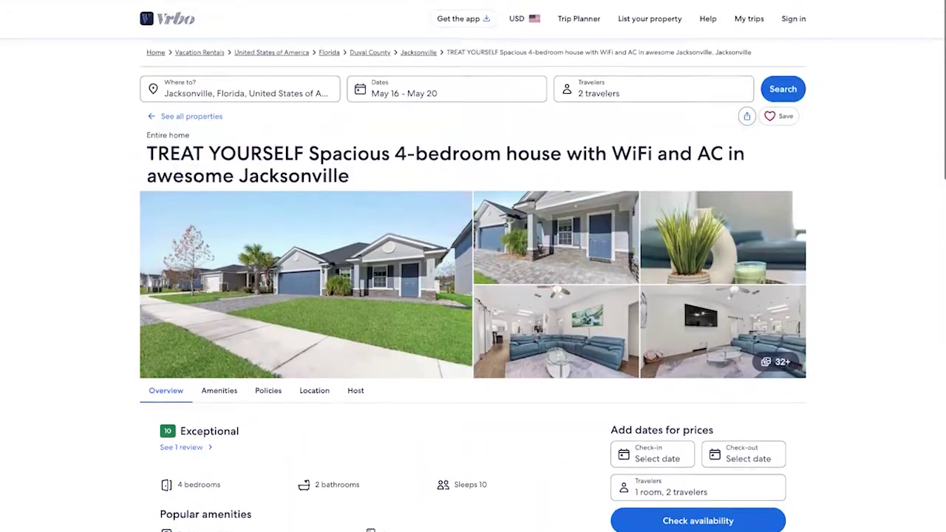
# Step: Look through all photos of the TREAT YOURSELF listing on Vrbo, including rooms, patio and community pool, and close the gallery
pyautogui.click(789, 355)
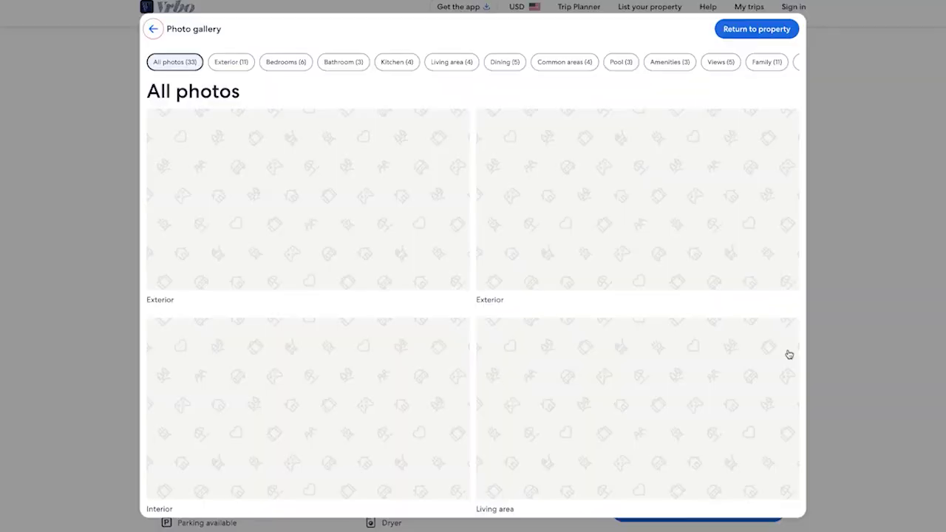
pyautogui.scroll(-6, 480, 313)
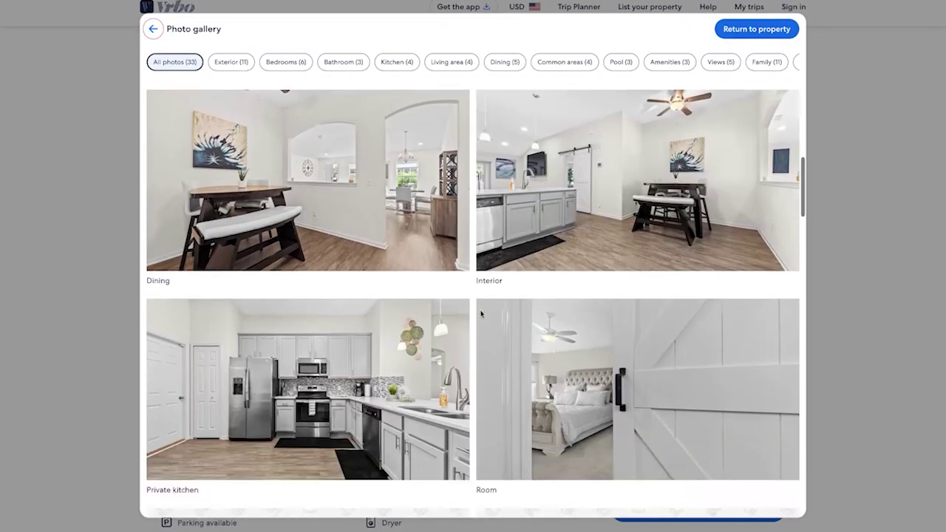
pyautogui.scroll(-10, 481, 314)
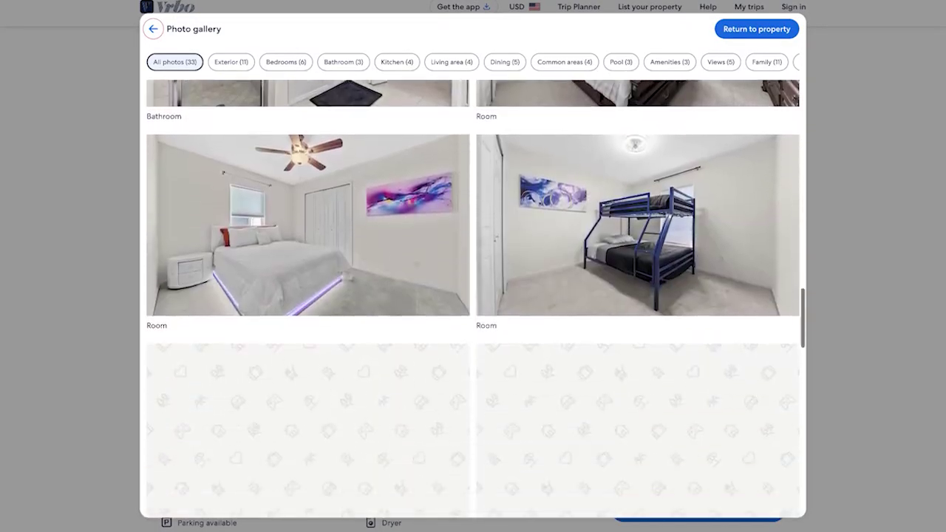
pyautogui.scroll(-12, 480, 314)
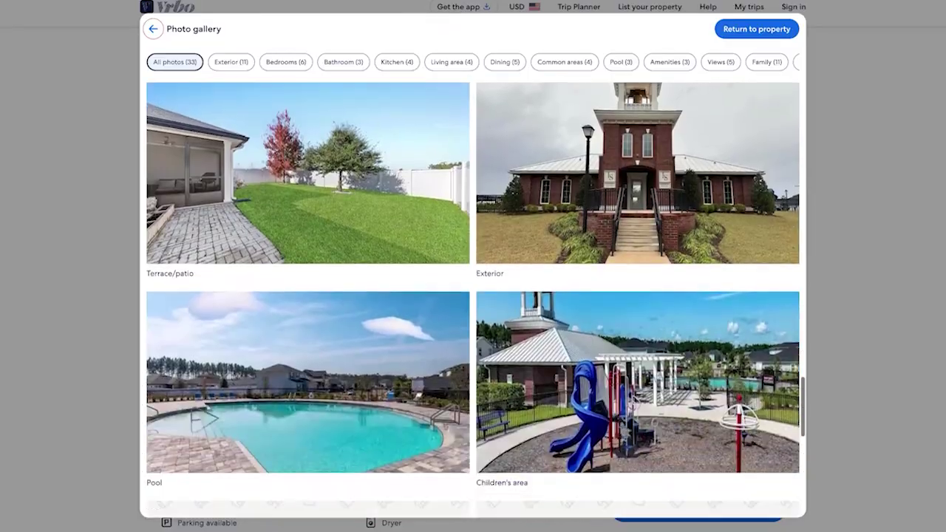
pyautogui.scroll(-1, 392, 320)
pyautogui.scroll(-1, 319, 314)
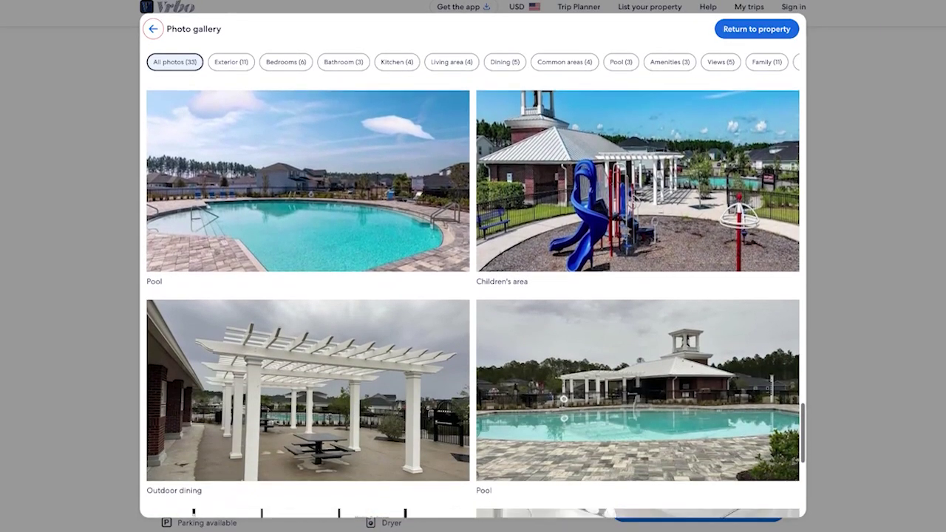
pyautogui.scroll(3, 213, 103)
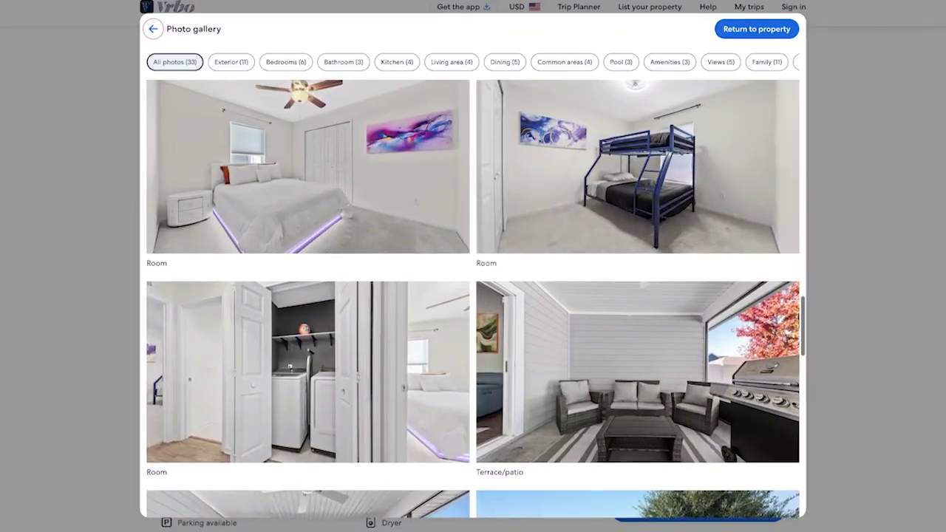
pyautogui.click(153, 29)
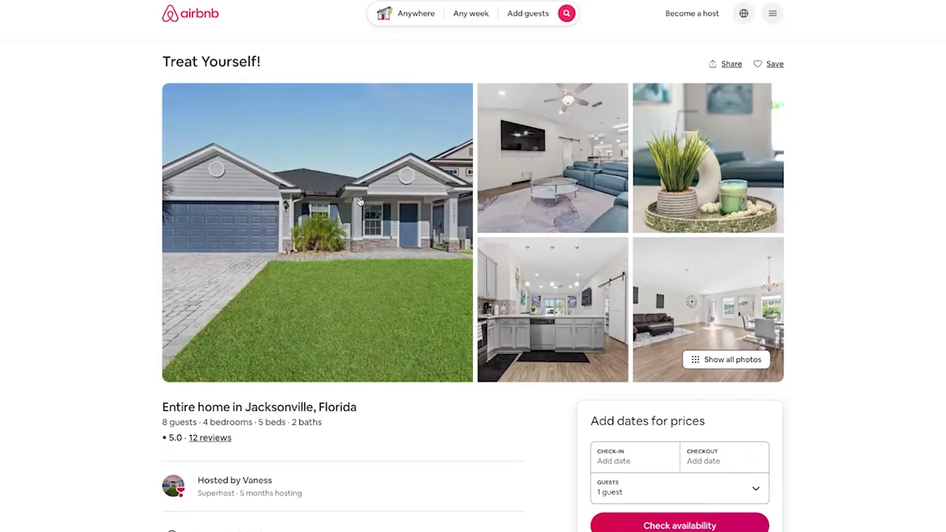
# Step: Check the Airbnb version of the Treat Yourself! listing and go through its full photo tour by room
pyautogui.scroll(-2, 362, 200)
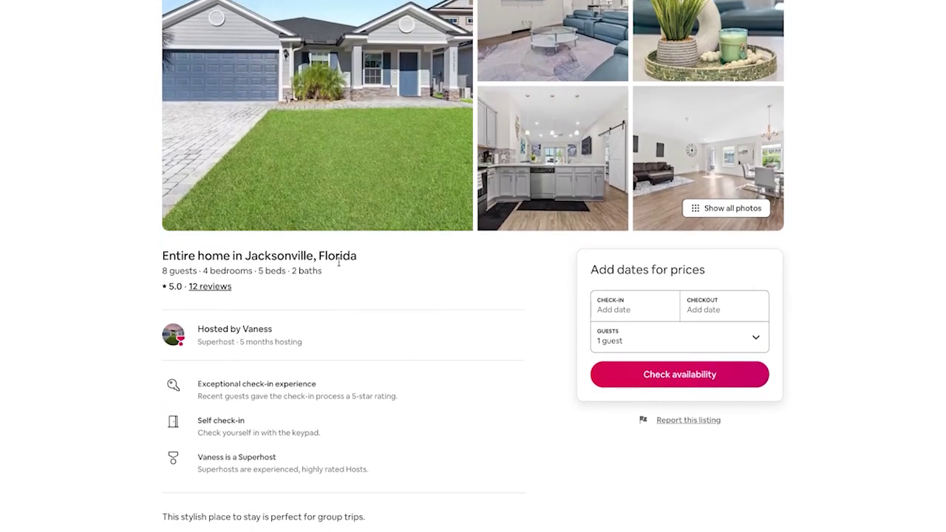
pyautogui.scroll(2, 344, 259)
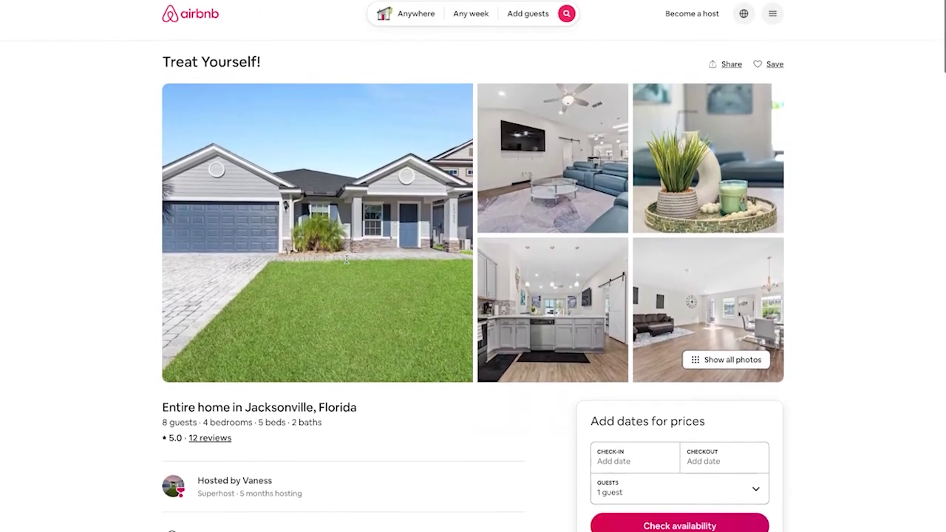
pyautogui.click(730, 359)
pyautogui.scroll(-20, 462, 302)
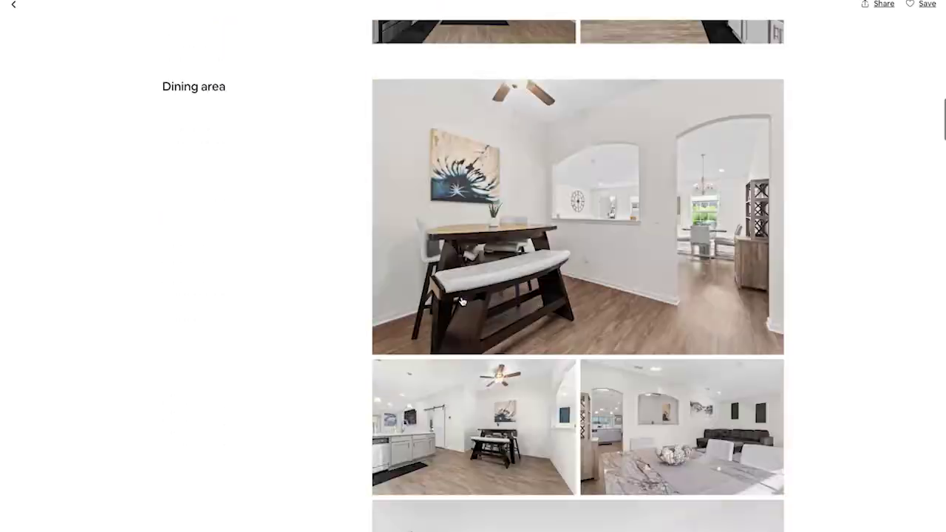
pyautogui.scroll(-20, 577, 275)
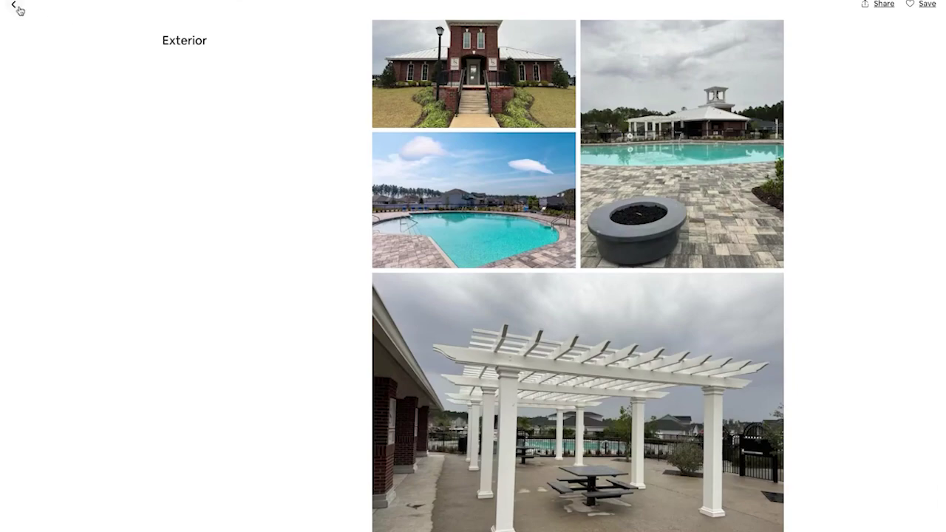
pyautogui.click(14, 6)
# Step: Review the Treat Yourself! listing's house notes, sleeping arrangements and amenities on Airbnb, and show its summary card on the AirDNA map
pyautogui.scroll(-3, 573, 260)
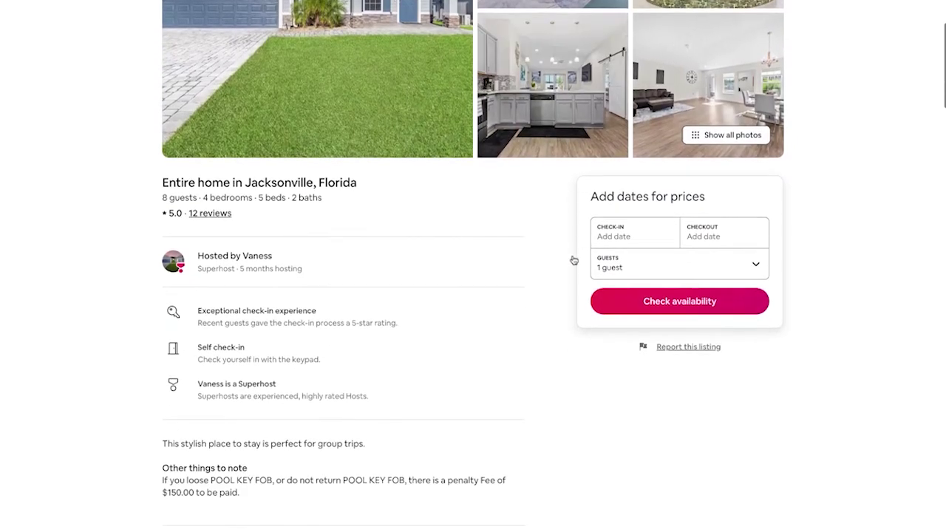
pyautogui.scroll(-5, 574, 260)
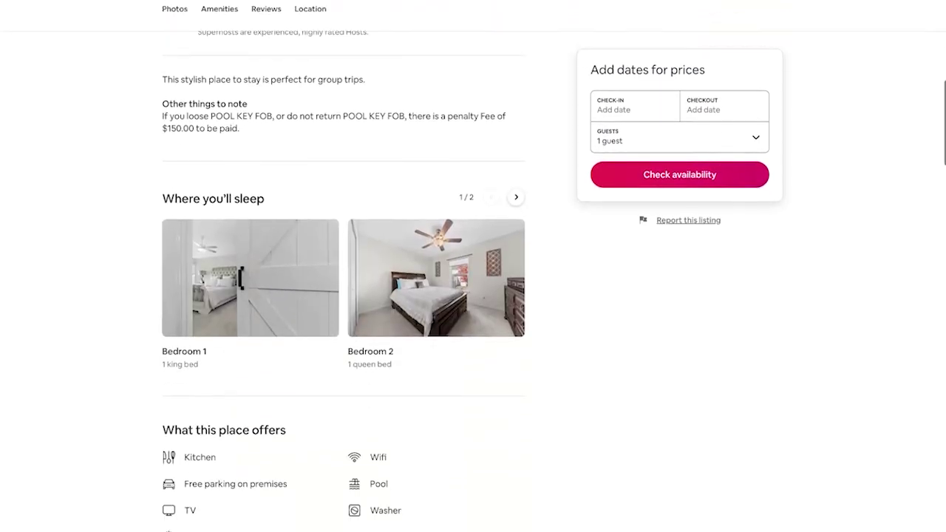
pyautogui.scroll(-3, 343, 277)
pyautogui.scroll(3, 343, 277)
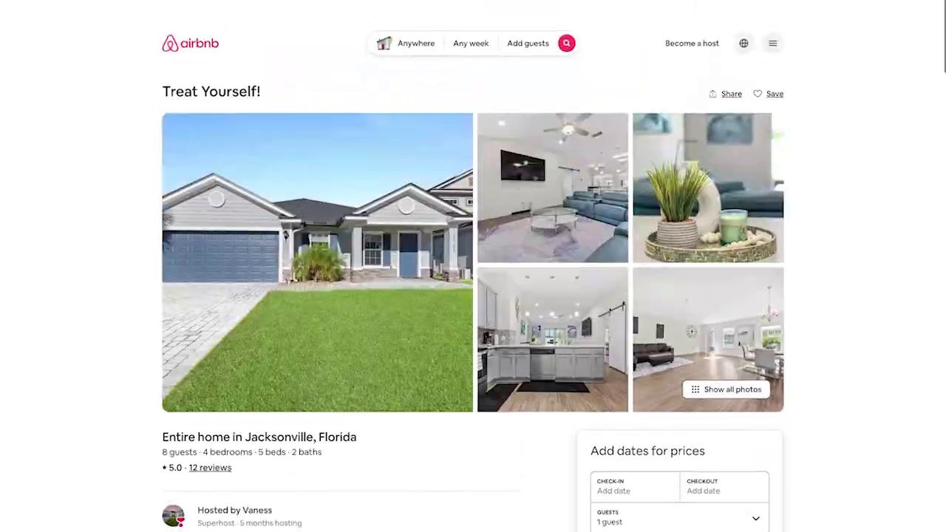
pyautogui.scroll(-5, 473, 271)
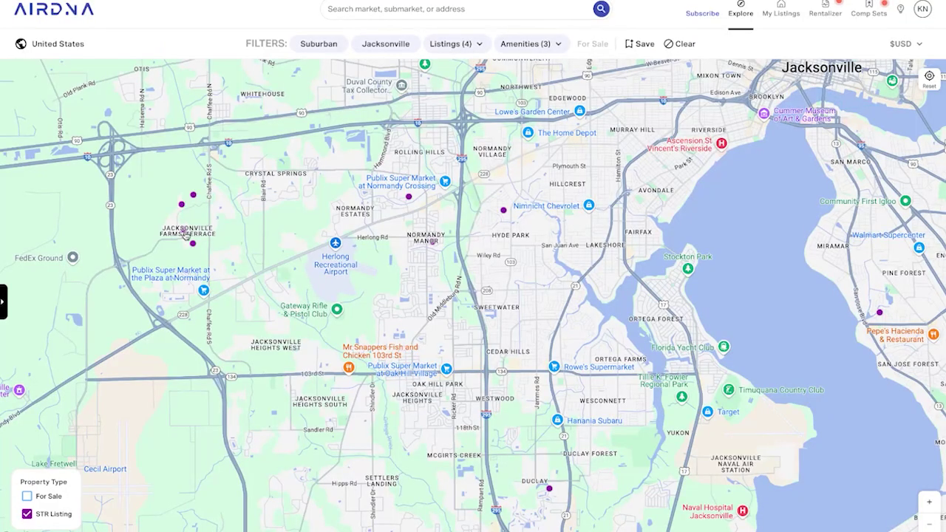
pyautogui.click(185, 231)
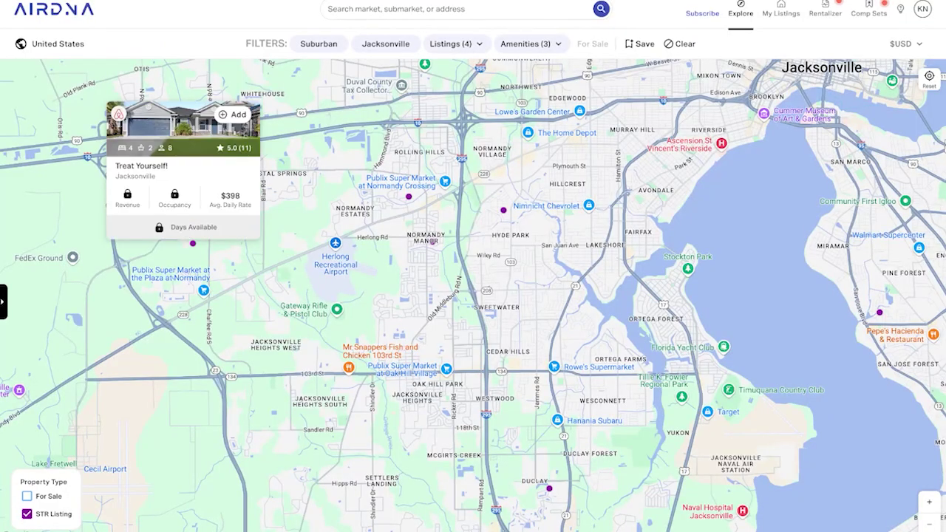
# Step: Open the Airbnb page of the A Taste of Britain comparable in Jacksonville Farms-Terrace from AirDNA and review its rating, reviews and size
pyautogui.click(183, 207)
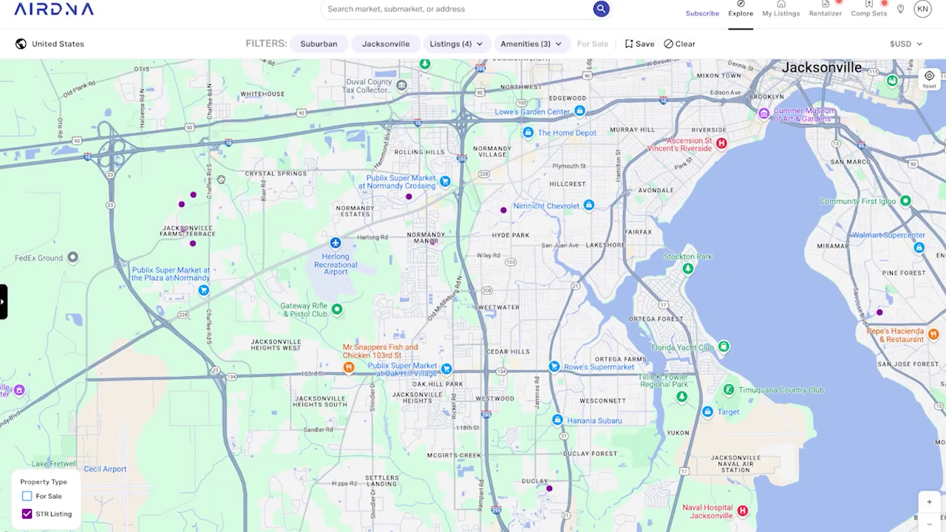
pyautogui.moveTo(194, 198)
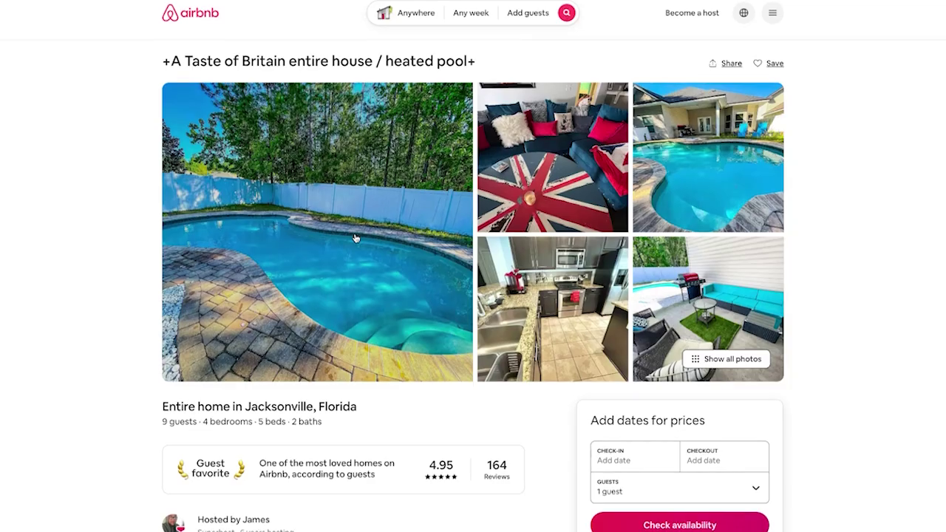
pyautogui.scroll(-3, 355, 239)
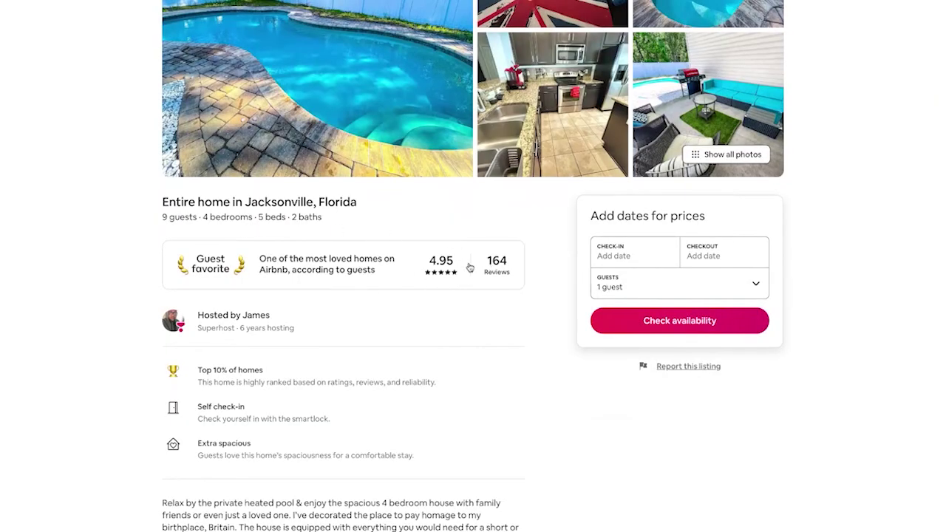
pyautogui.scroll(-5, 484, 277)
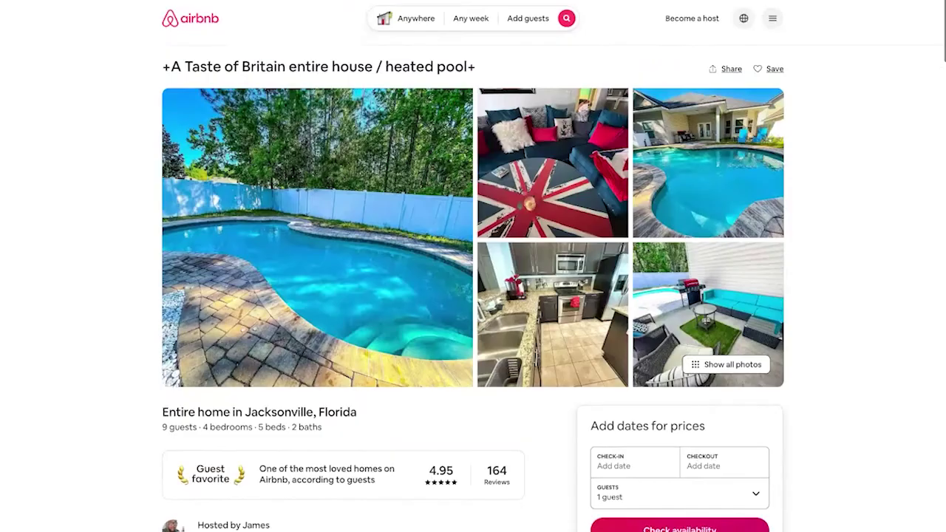
pyautogui.scroll(-1, 558, 242)
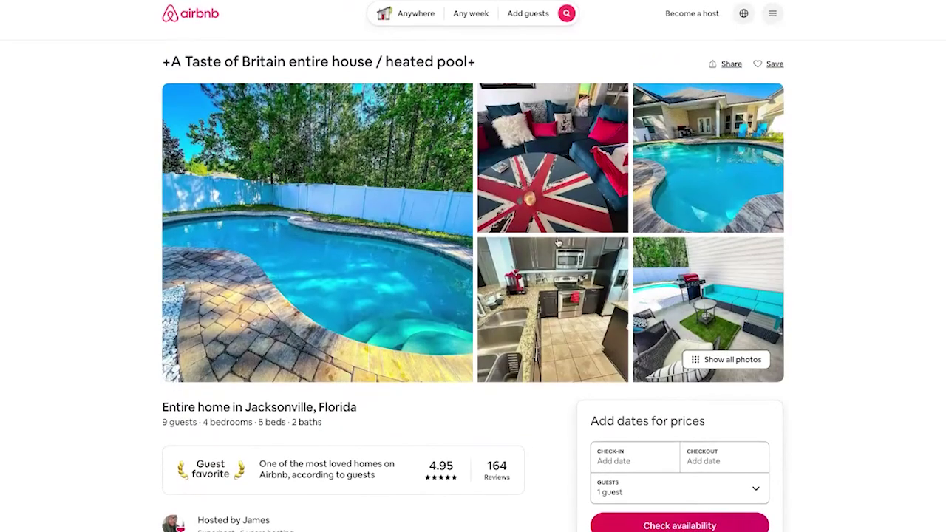
# Step: Go through the full photo tour of the A Taste of Britain listing, covering kitchen, bedrooms, bathrooms, backyard, laundry area and pool
pyautogui.click(732, 361)
pyautogui.scroll(-3, 443, 259)
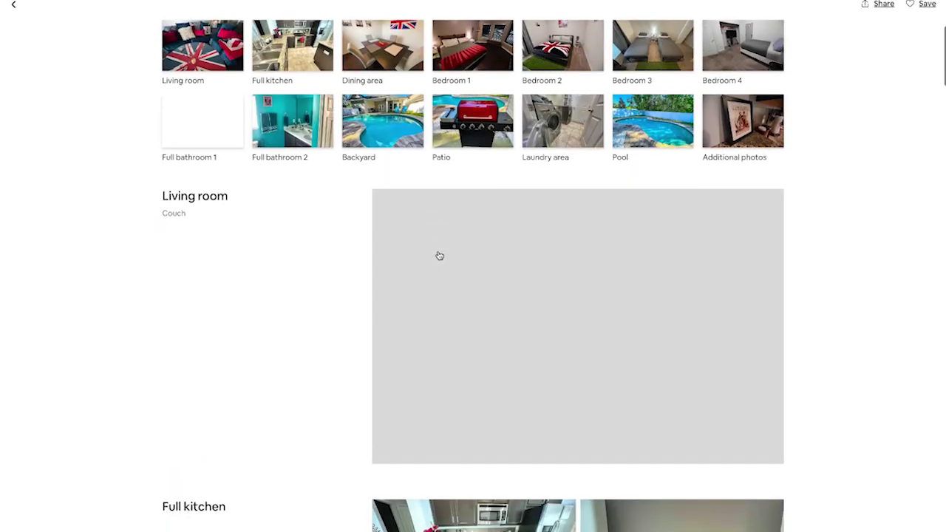
pyautogui.scroll(-10, 439, 255)
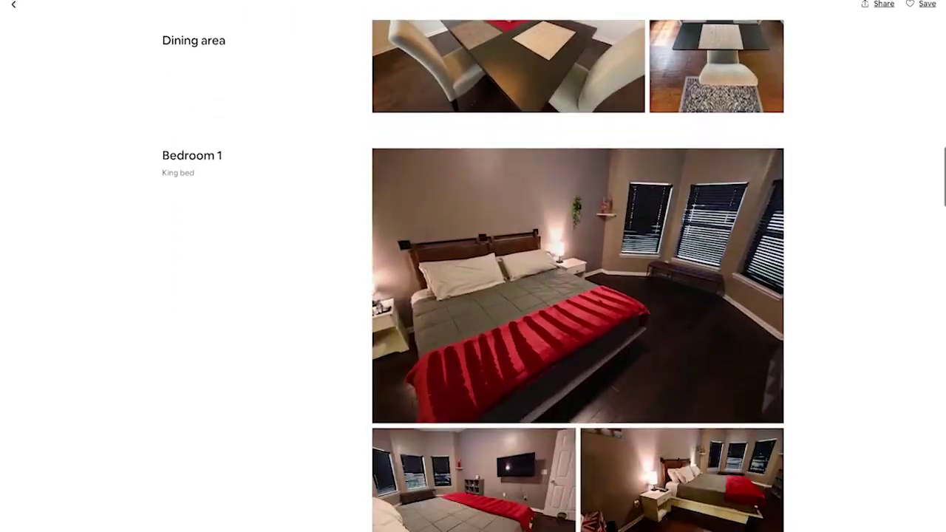
pyautogui.scroll(-10, 576, 274)
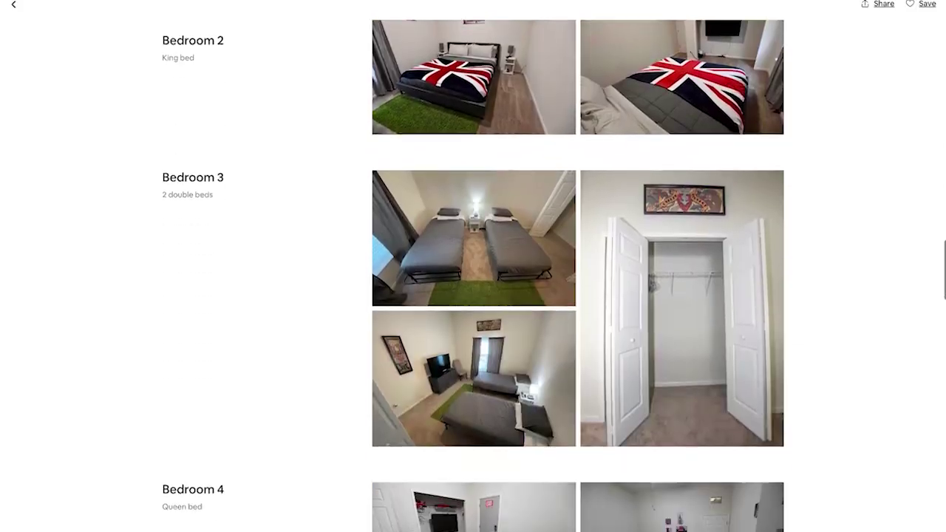
pyautogui.scroll(-5, 472, 266)
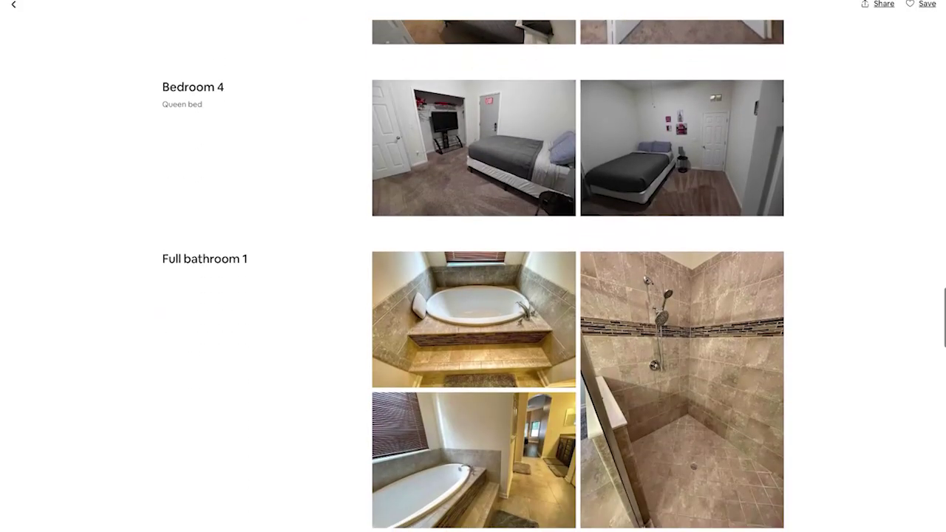
pyautogui.scroll(-8, 576, 274)
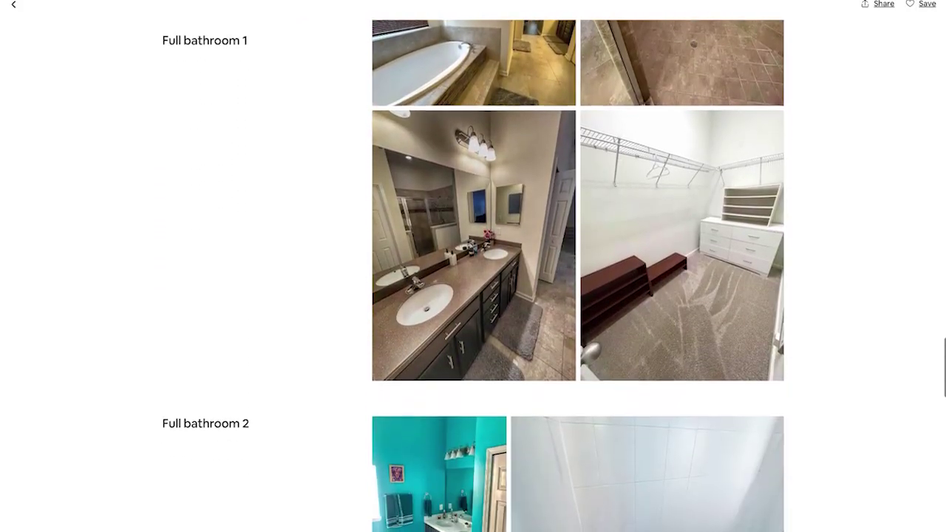
pyautogui.scroll(-5, 624, 223)
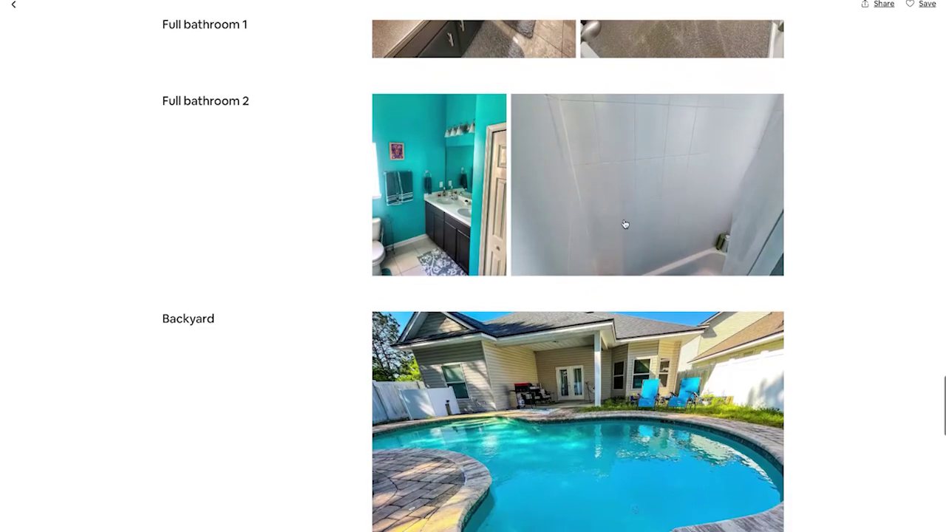
pyautogui.scroll(-9, 624, 224)
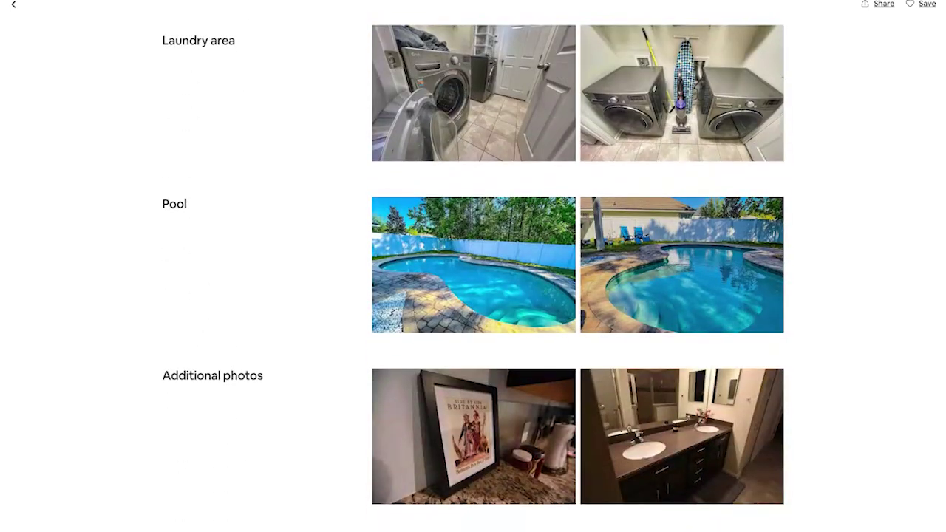
pyautogui.scroll(12, 576, 273)
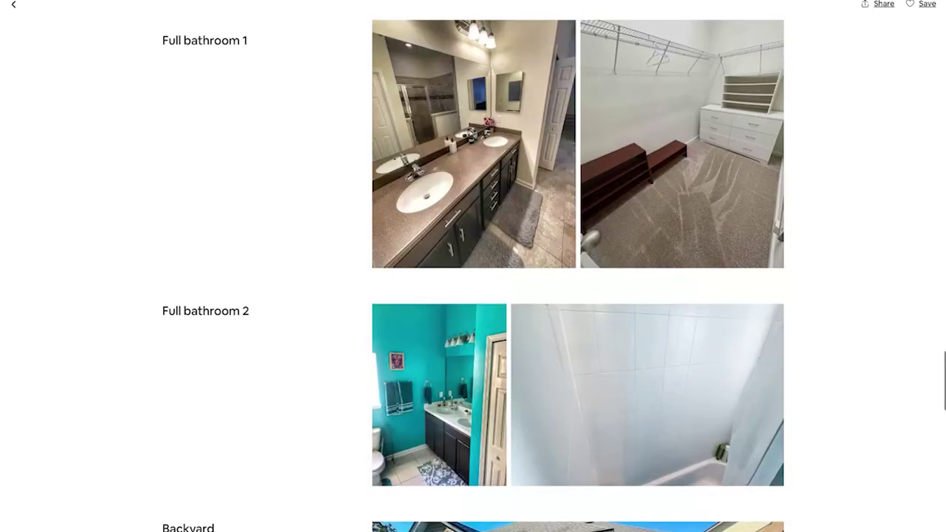
pyautogui.scroll(20, 577, 274)
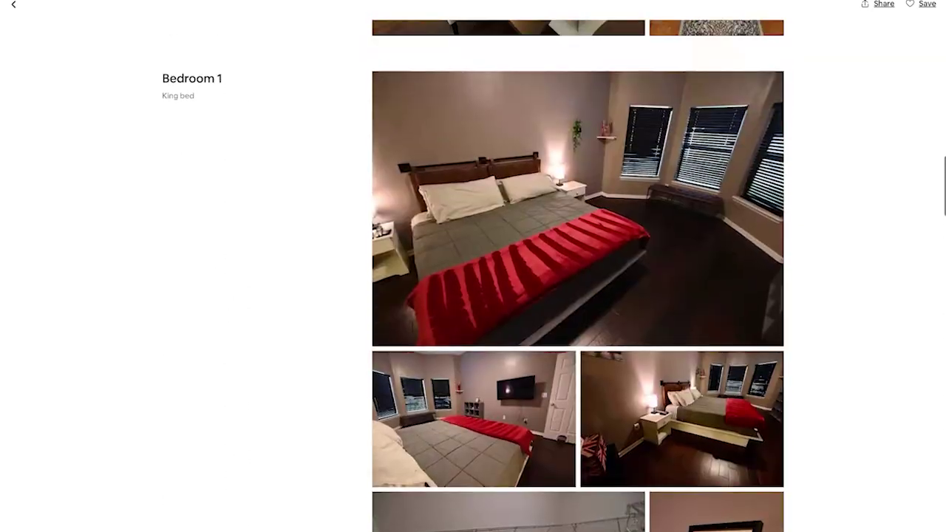
pyautogui.scroll(12, 578, 275)
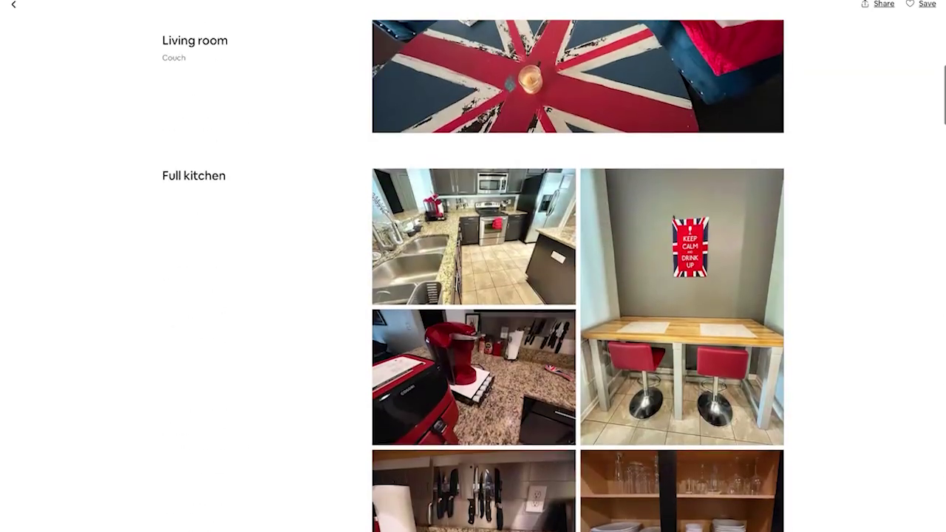
pyautogui.scroll(5, 577, 275)
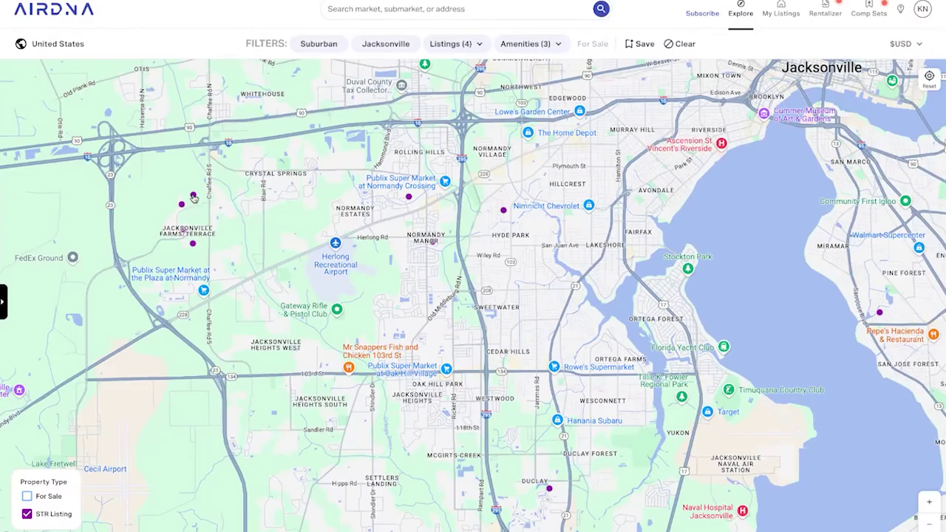
# Step: Zoom out the AirDNA map around Jacksonville and open the Sunset near the Lake comparable near Duclay on Airbnb
pyautogui.moveTo(193, 198)
pyautogui.click(928, 522)
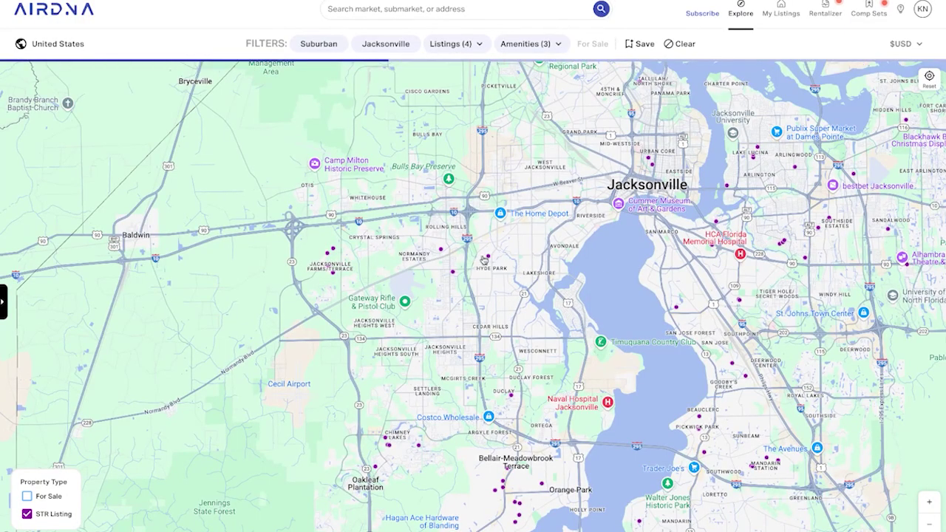
pyautogui.click(511, 396)
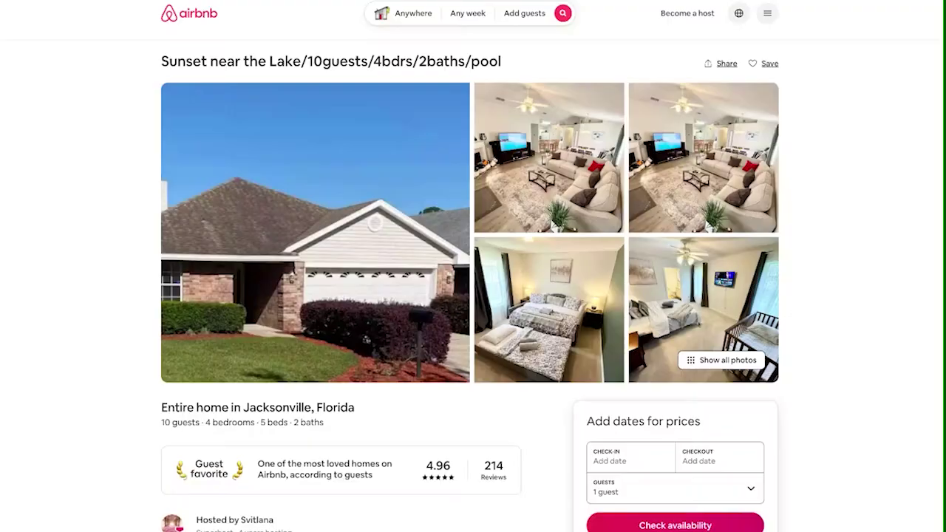
# Step: Go through the Sunset near the Lake photo tour from the living room to the additional photos
pyautogui.click(724, 361)
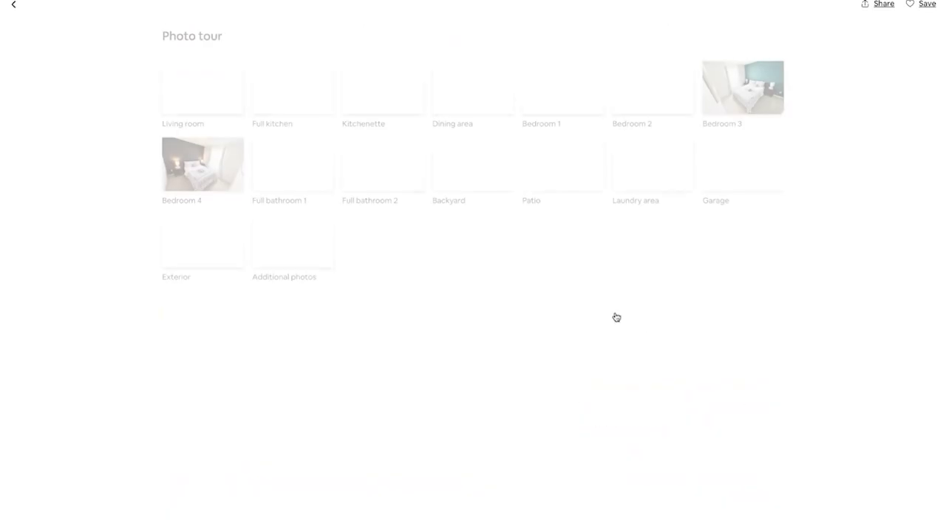
pyautogui.scroll(-3, 439, 295)
pyautogui.scroll(-10, 439, 295)
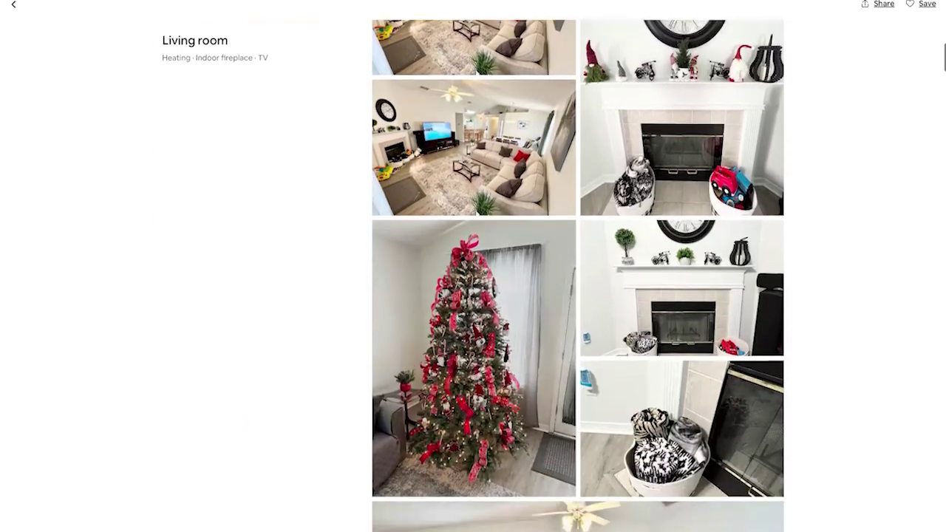
pyautogui.scroll(-5, 577, 251)
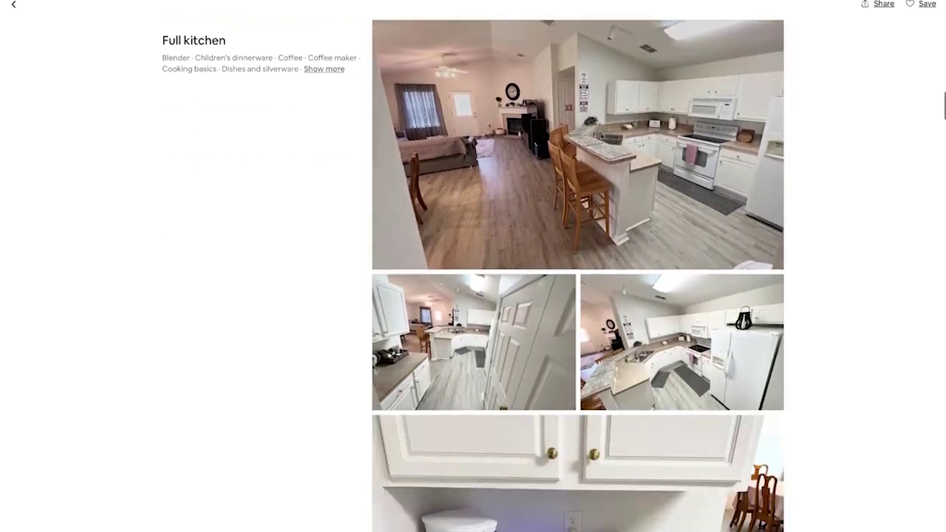
pyautogui.scroll(-15, 578, 275)
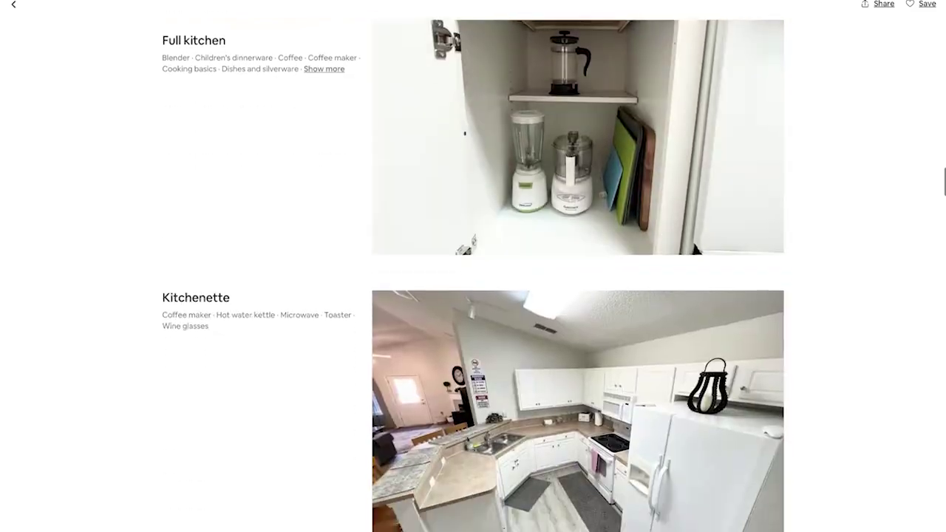
pyautogui.scroll(-15, 578, 276)
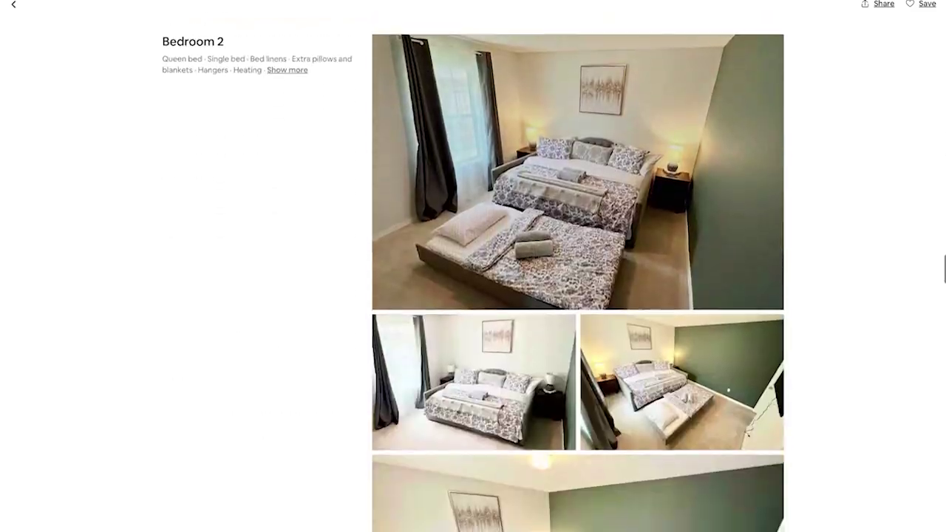
pyautogui.scroll(-15, 577, 275)
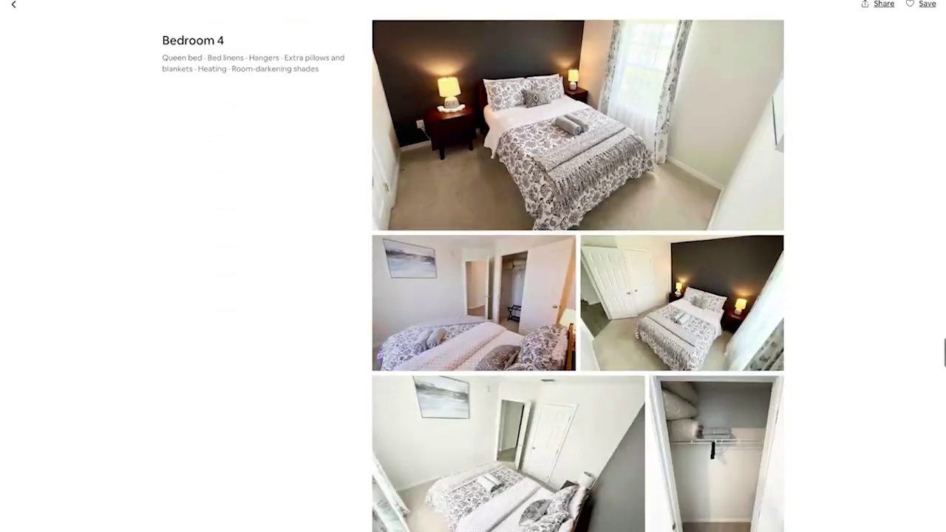
pyautogui.scroll(-6, 578, 275)
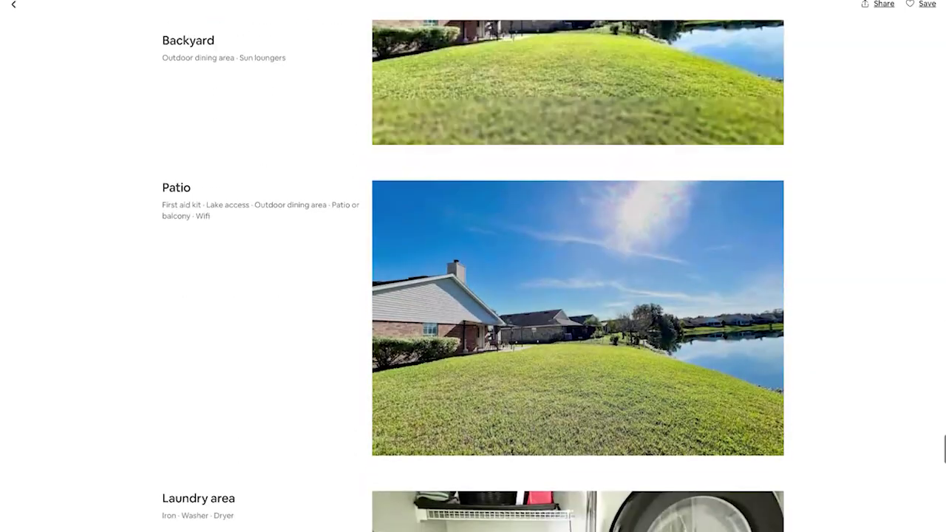
pyautogui.scroll(-12, 427, 284)
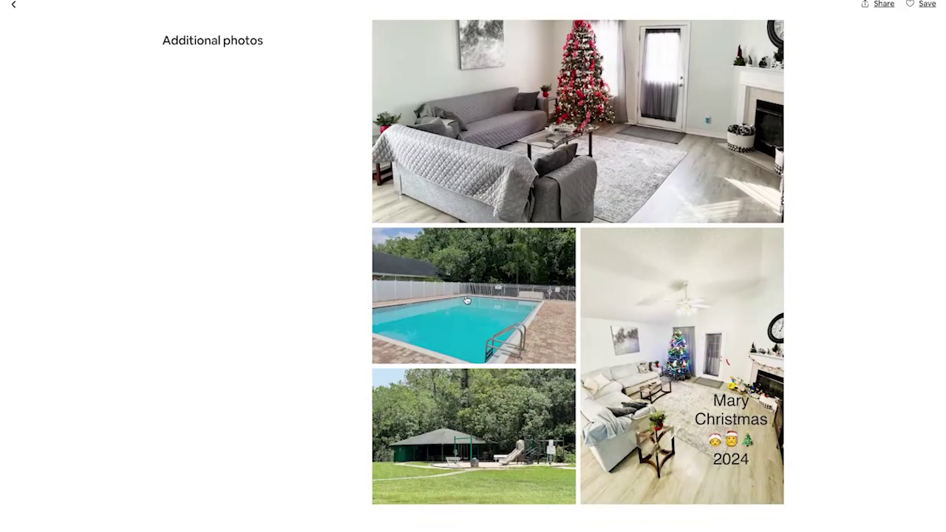
# Step: Enlarge the community pool photo, close it, and look back through the kitchenette, dining area and living room photos
pyautogui.click(466, 299)
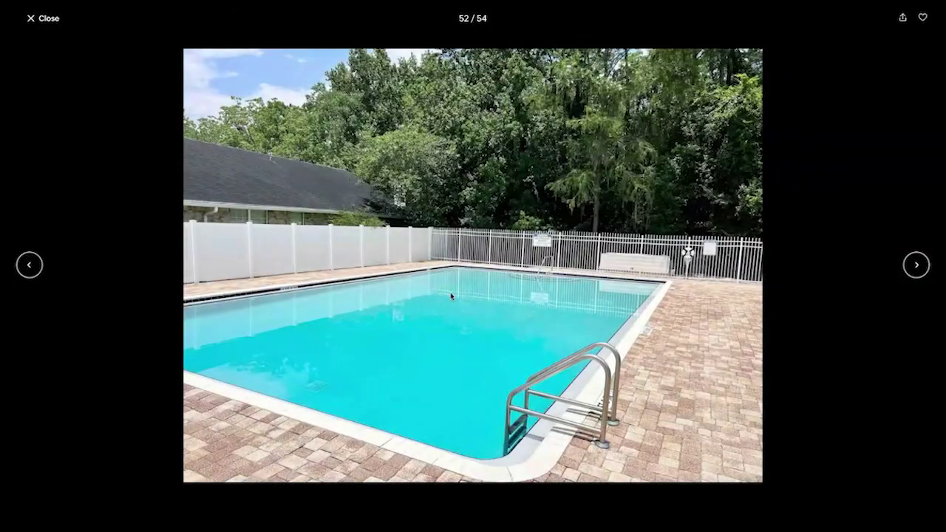
pyautogui.click(38, 22)
pyautogui.scroll(15, 38, 27)
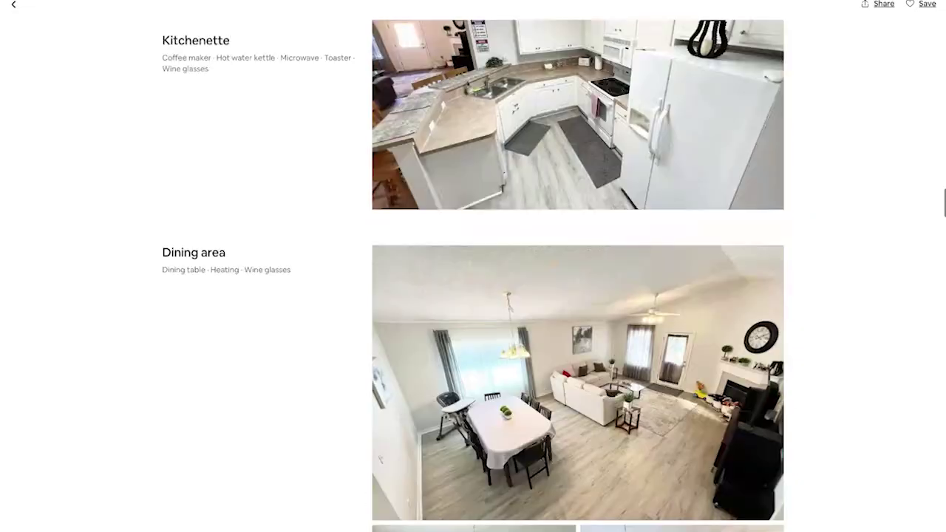
pyautogui.scroll(5, 17, 6)
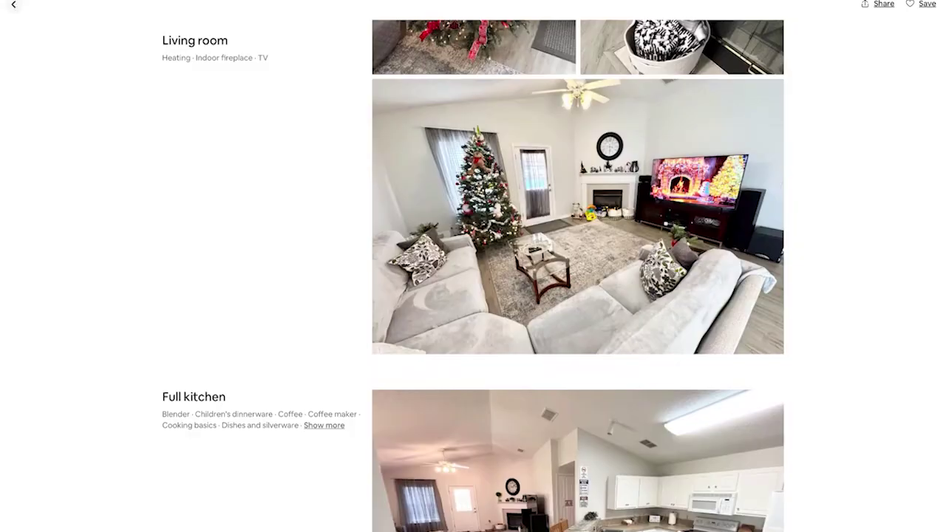
# Step: Leave the photo tour, check the Sunset near the Lake listing overview, and show its summary card on the AirDNA map
pyautogui.click(13, 4)
pyautogui.scroll(-2, 437, 36)
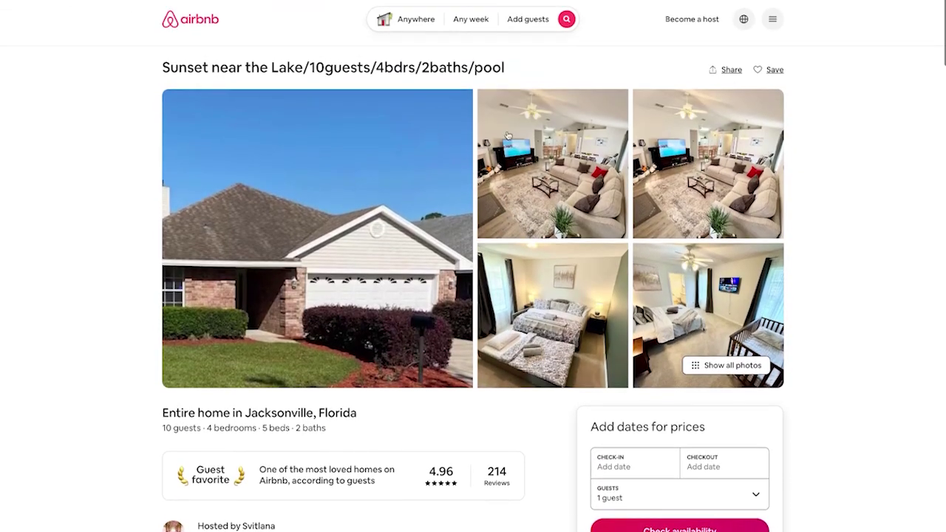
pyautogui.scroll(-1, 507, 136)
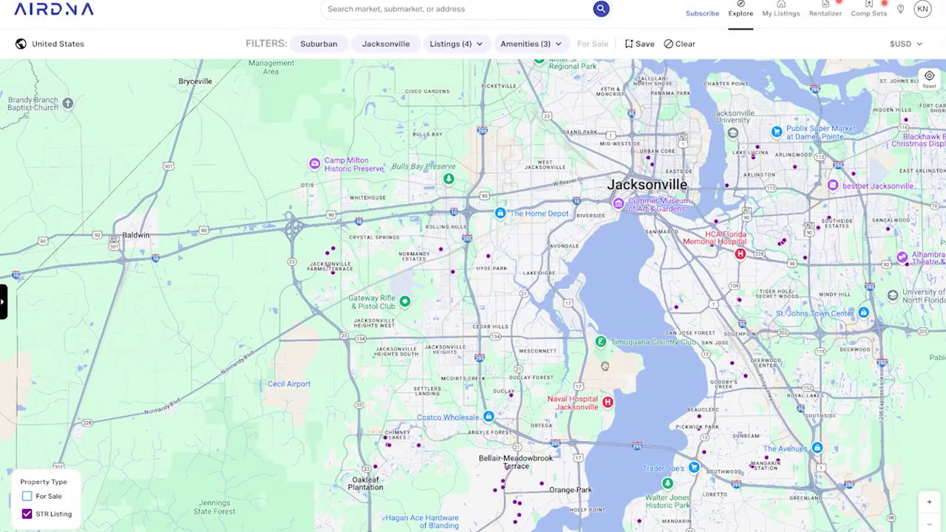
pyautogui.click(512, 399)
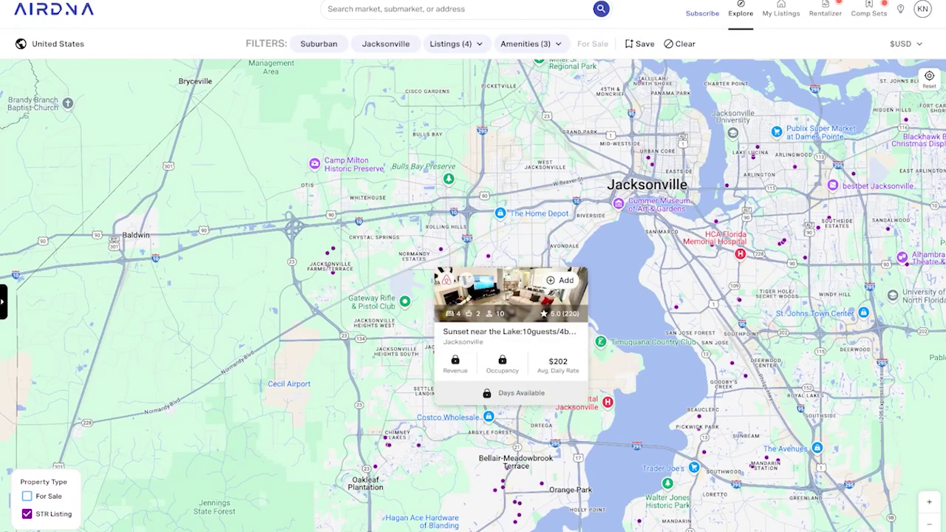
pyautogui.click(513, 254)
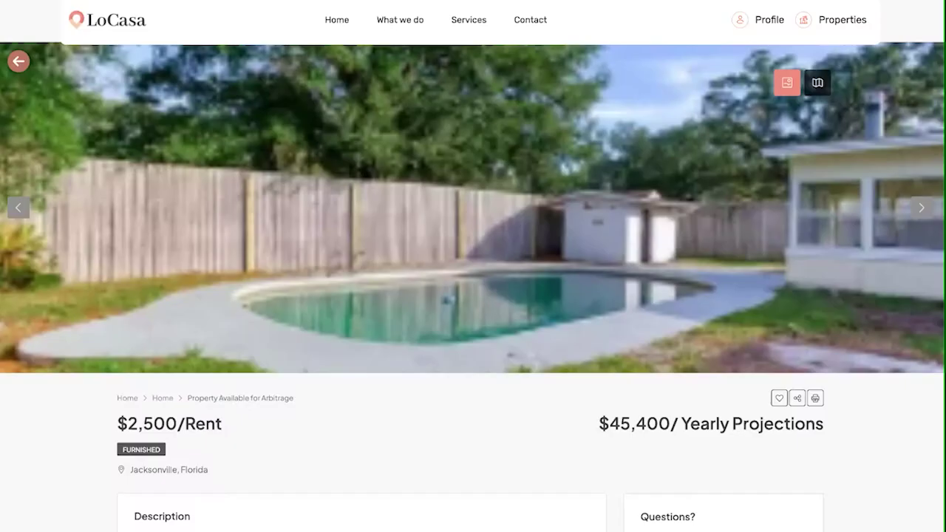
# Step: Page through the LoCasa listing's photos from the backyard pool to the projected revenue image
pyautogui.click(475, 205)
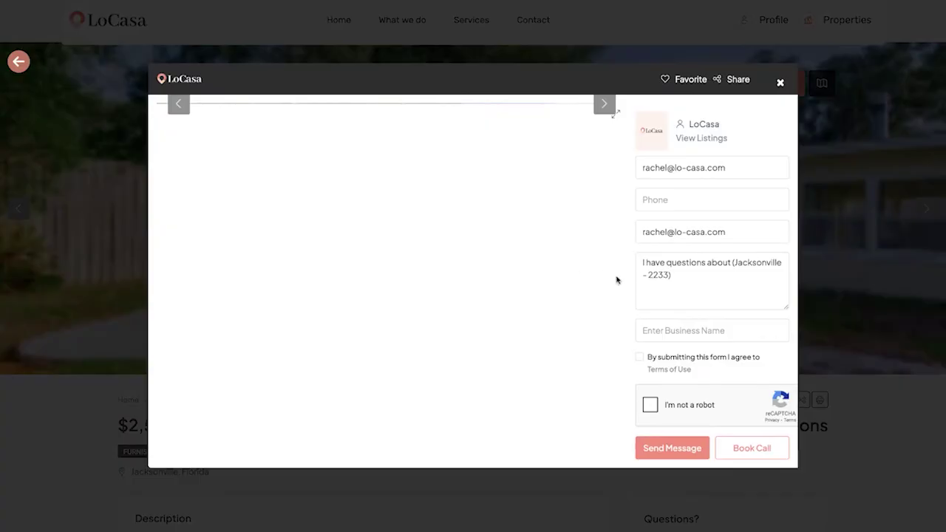
pyautogui.click(780, 82)
pyautogui.click(929, 209)
pyautogui.click(933, 210)
pyautogui.click(933, 210)
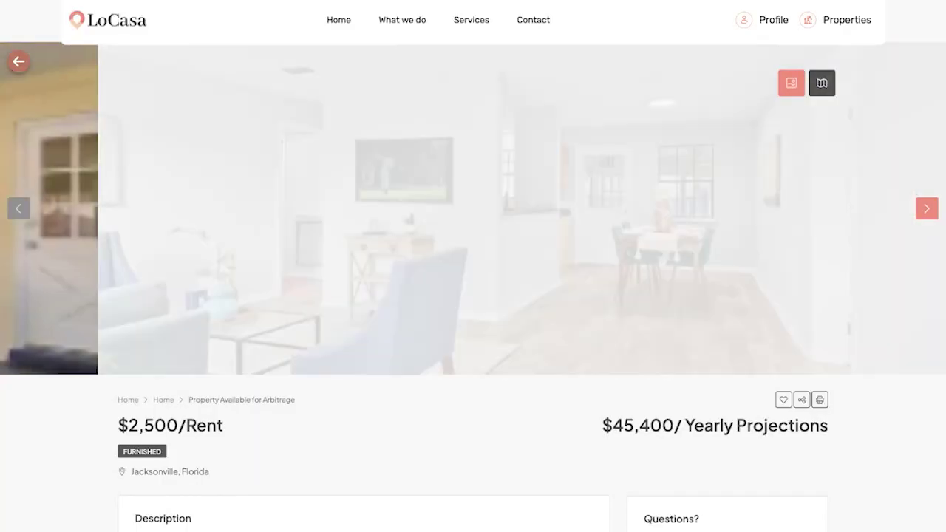
pyautogui.click(933, 210)
pyautogui.click(933, 210)
pyautogui.click(933, 210)
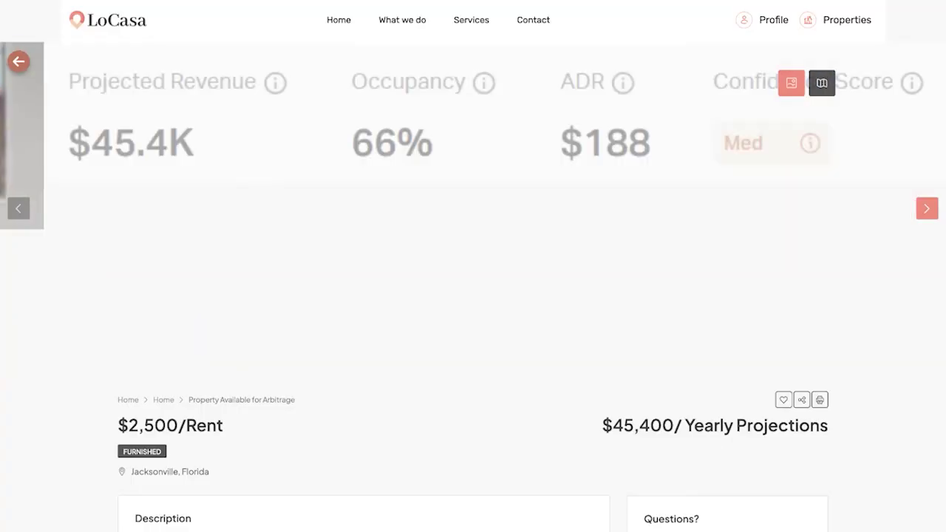
# Step: Show the projected revenue, occupancy and ADR image in the enlarged gallery, and close the gallery
pyautogui.click(399, 187)
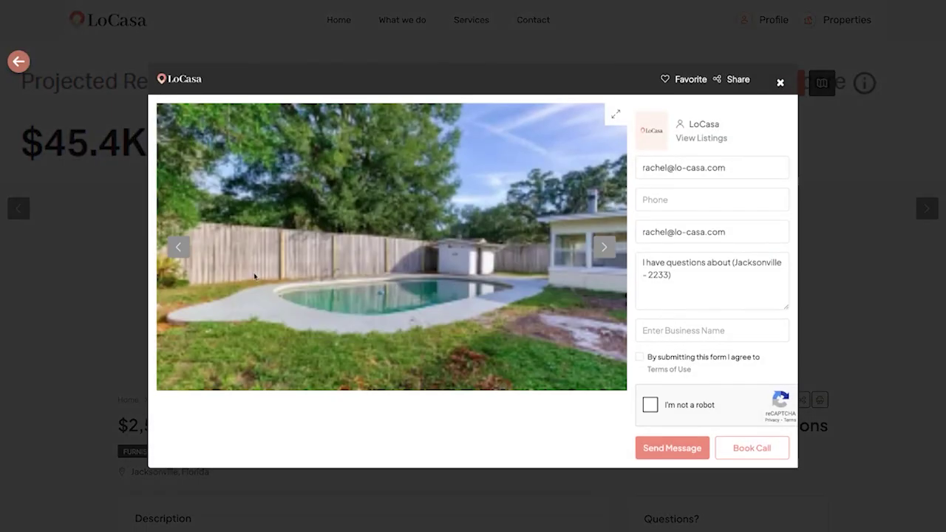
pyautogui.click(178, 247)
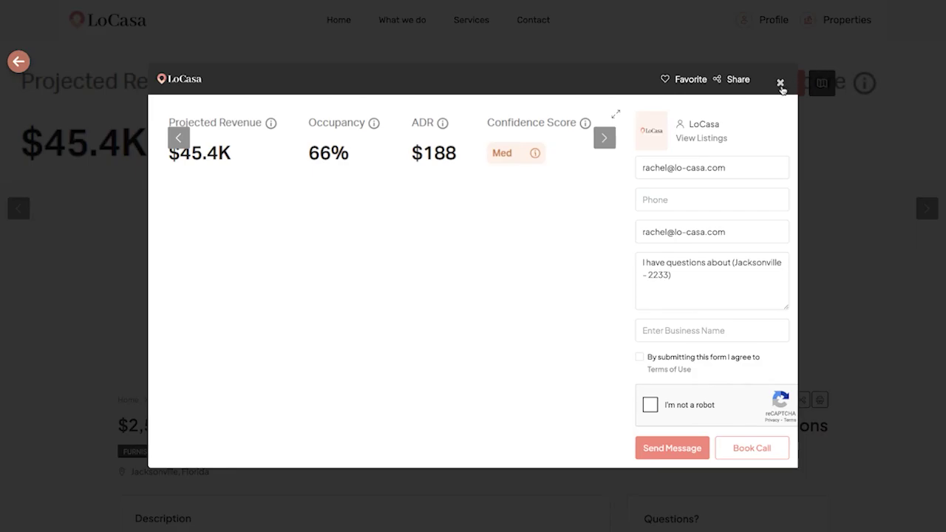
pyautogui.click(780, 83)
# Step: Set the yearly projections to 58560 in the listing's Arbitrage Calculator
pyautogui.scroll(-10, 490, 176)
pyautogui.scroll(-10, 490, 175)
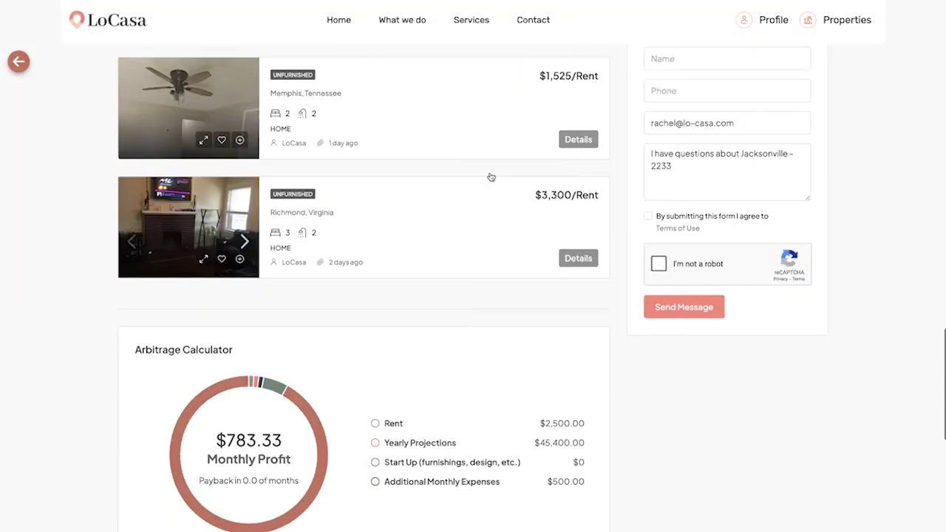
pyautogui.moveTo(448, 273); pyautogui.dragTo(382, 275)
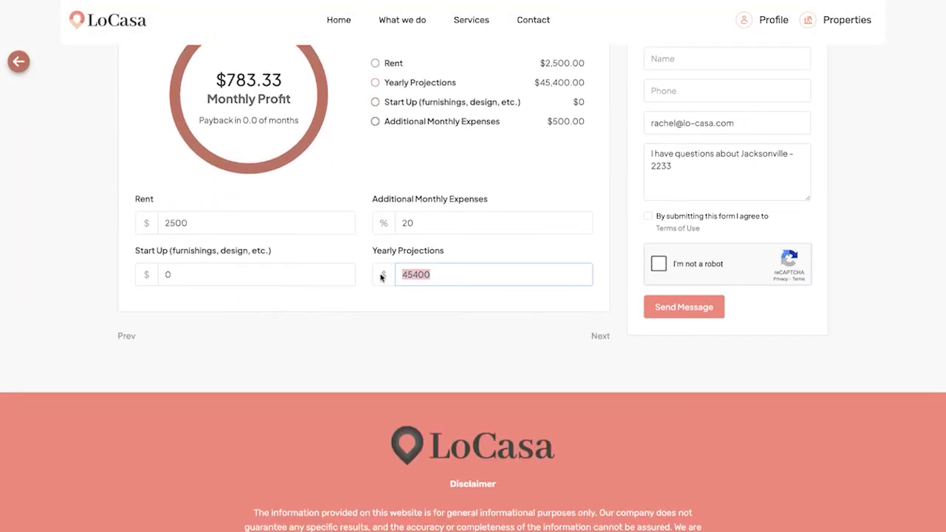
pyautogui.press('BackSpace')
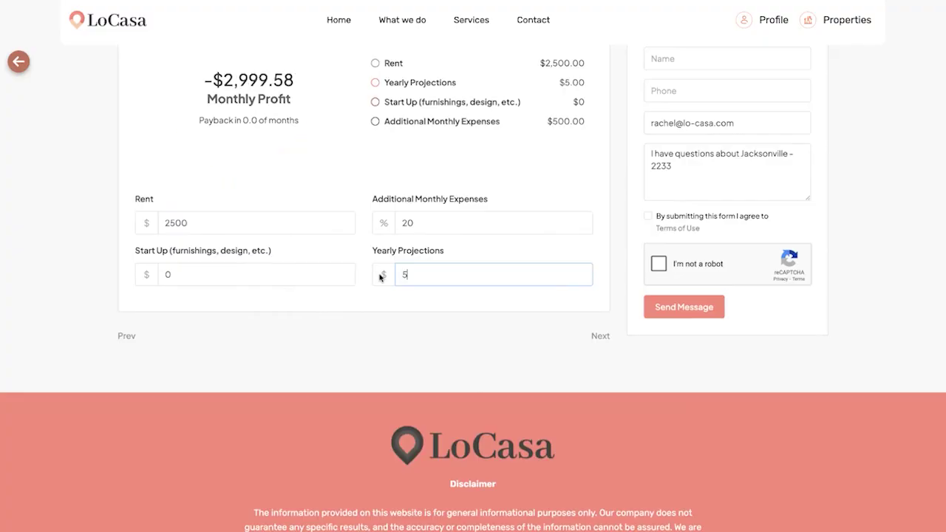
pyautogui.write('58560')
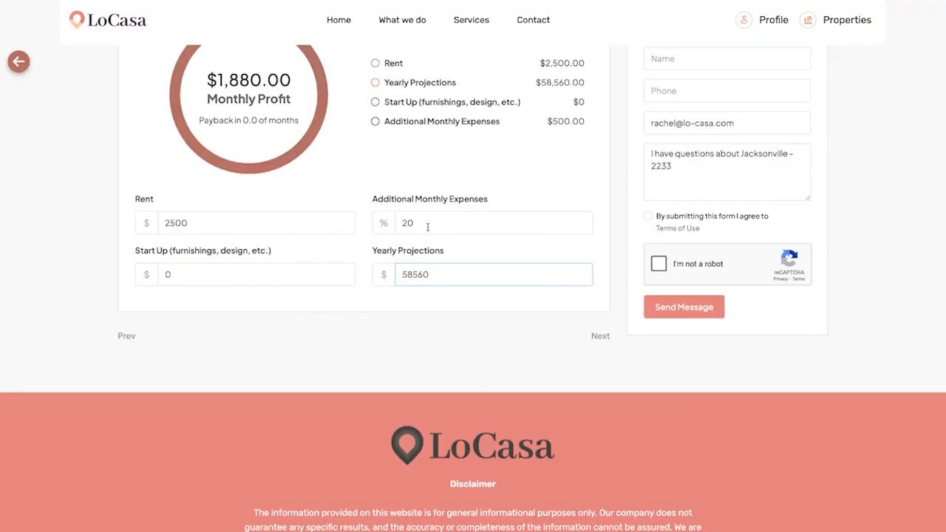
# Step: Review the calculator's monthly profit and cost breakdown, highlighting the rent amount
pyautogui.scroll(1, 430, 225)
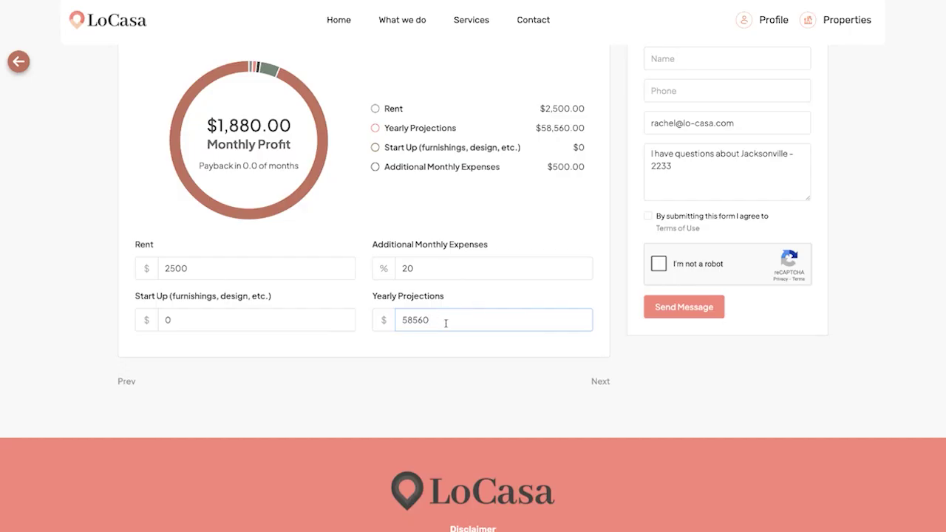
pyautogui.scroll(1, 314, 175)
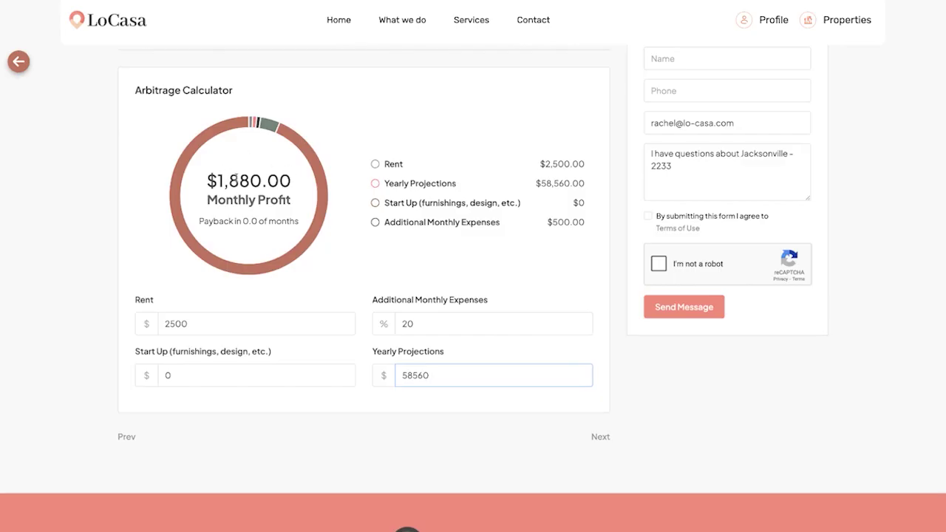
pyautogui.click(521, 176)
pyautogui.moveTo(589, 165); pyautogui.dragTo(528, 167)
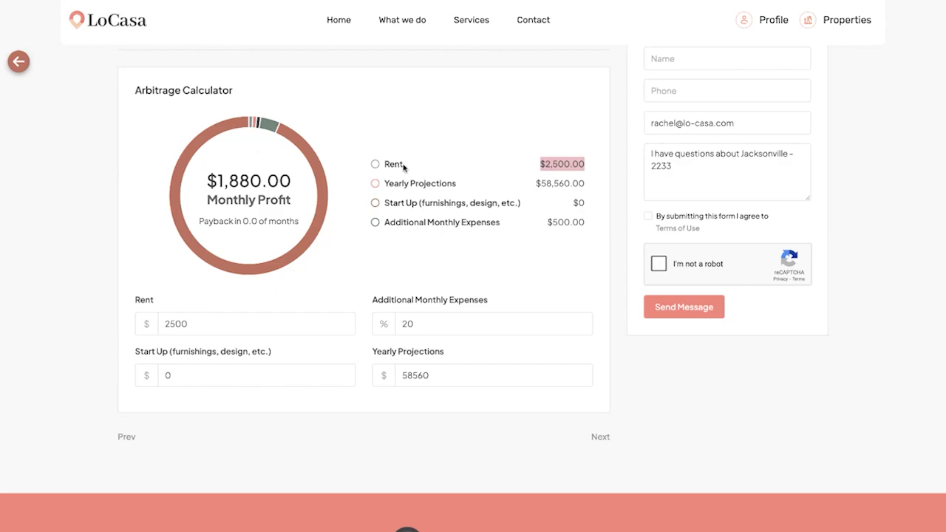
# Step: Return to the listing's photos, show the empty bedroom, and review the description, overview, details and features
pyautogui.scroll(1, 404, 167)
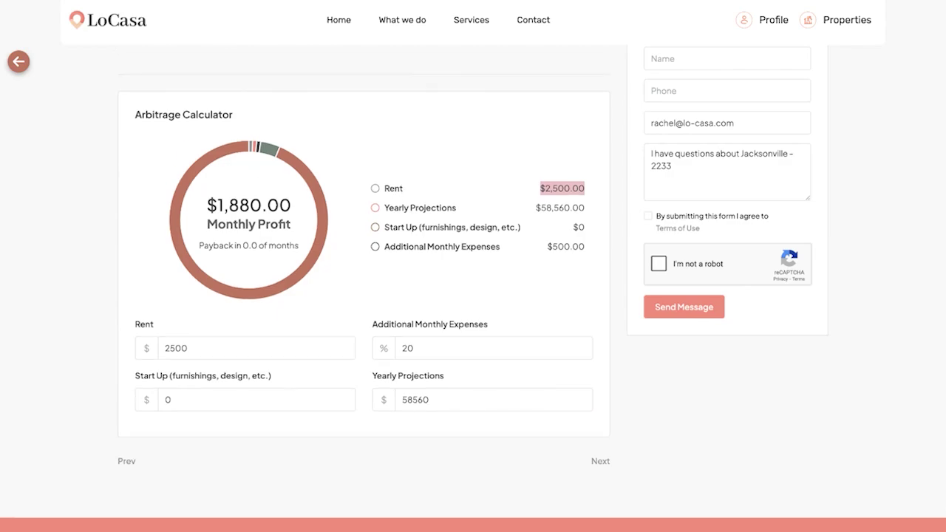
pyautogui.scroll(2, 404, 167)
pyautogui.scroll(15, 404, 167)
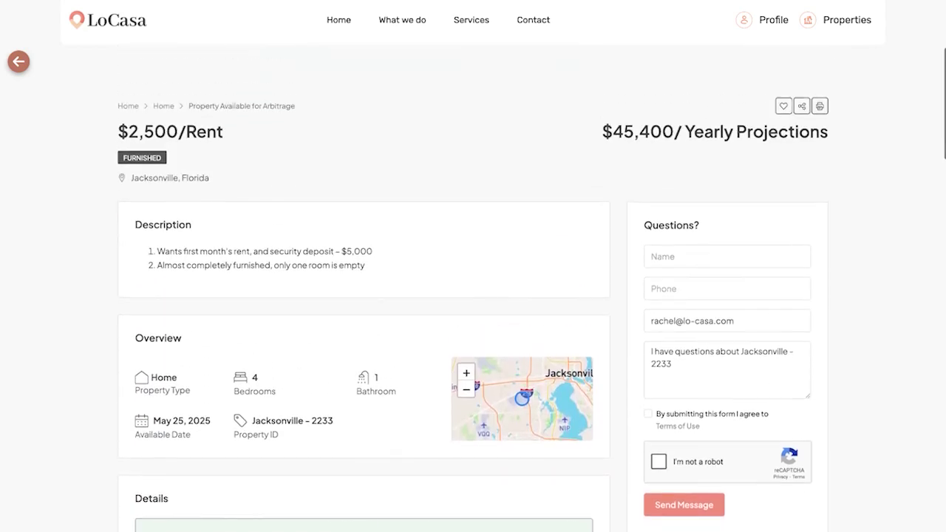
pyautogui.click(18, 208)
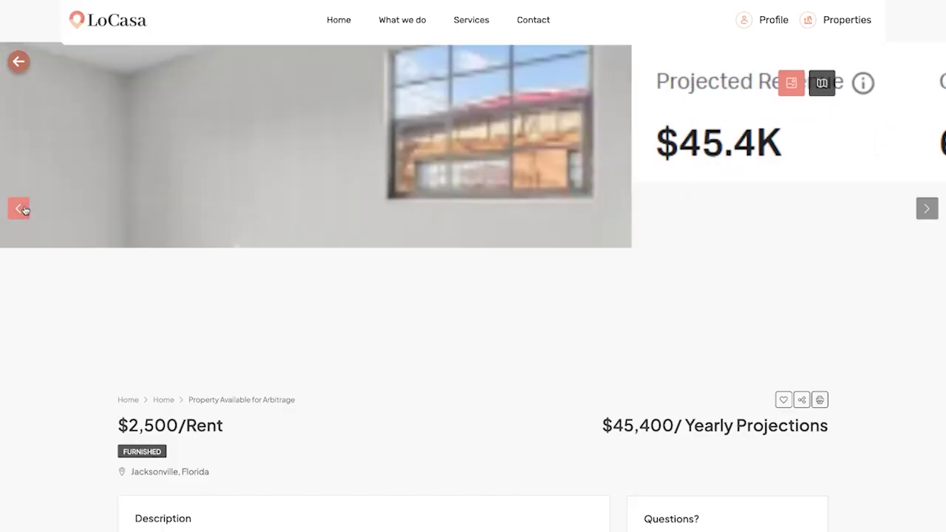
pyautogui.scroll(-4, 425, 249)
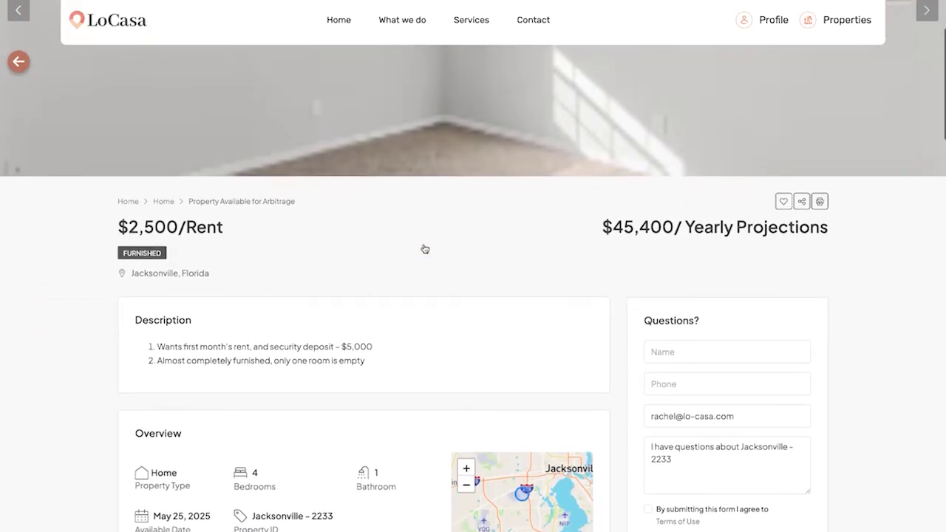
pyautogui.scroll(-1, 424, 249)
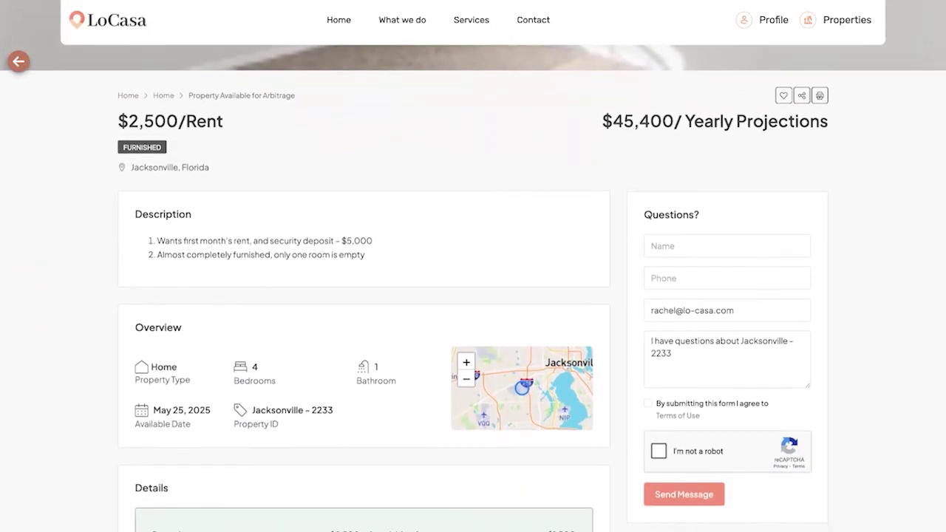
pyautogui.scroll(-6, 424, 249)
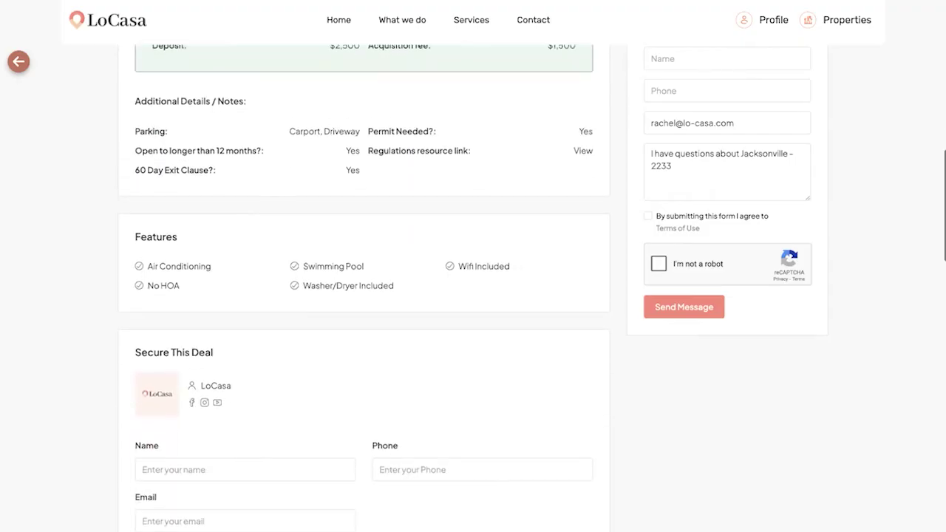
pyautogui.scroll(5, 425, 249)
pyautogui.scroll(2, 472, 288)
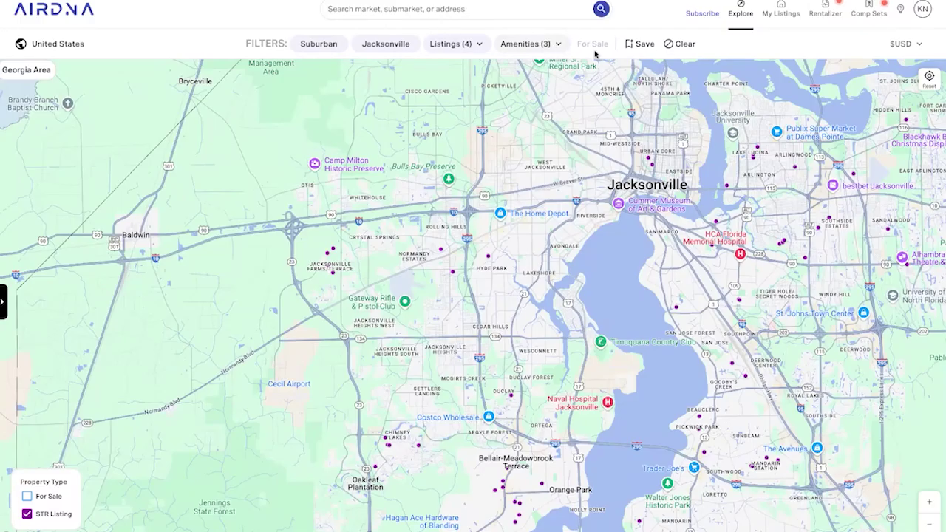
# Step: In AirDNA, remove Air Conditioning and Parking from the amenities filter, keeping only Pool, and apply it
pyautogui.click(544, 46)
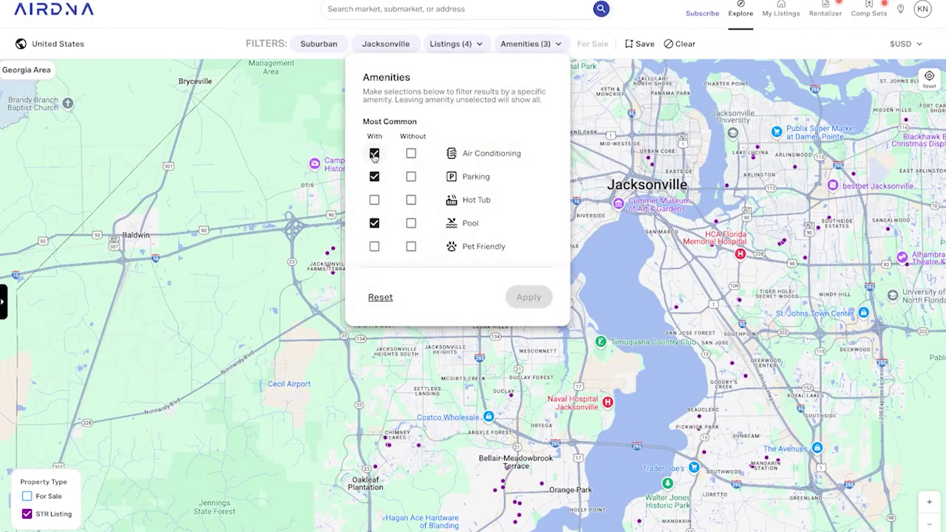
pyautogui.click(374, 154)
pyautogui.click(374, 176)
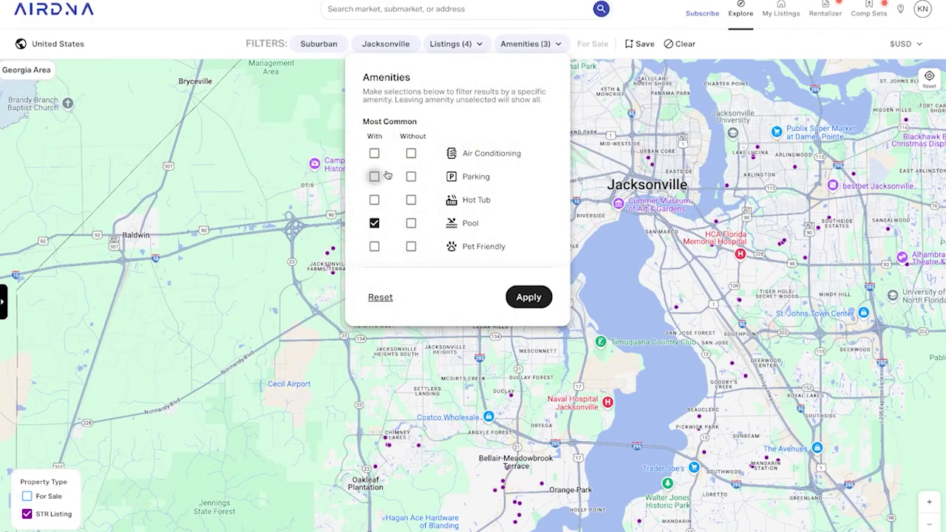
pyautogui.click(531, 296)
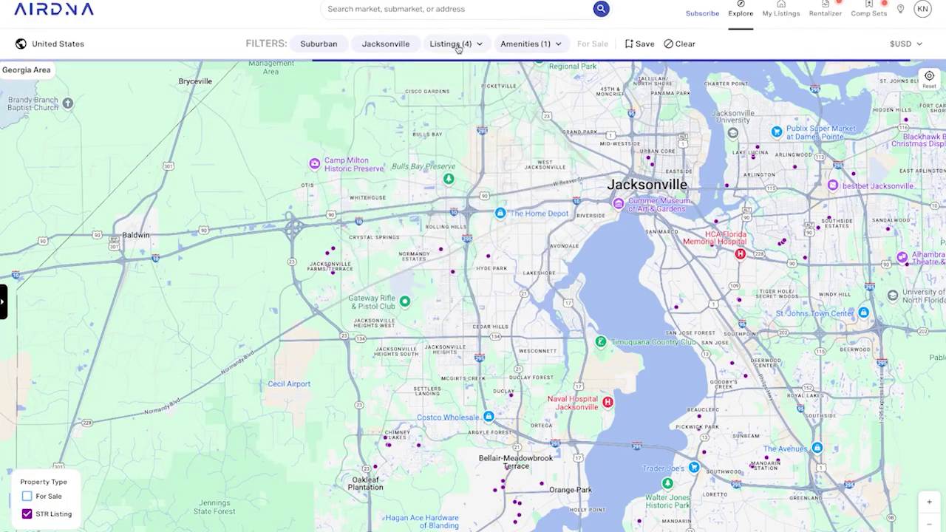
# Step: Raise the maximum number of bathrooms to 3 in the listings filter and apply it
pyautogui.click(458, 45)
pyautogui.scroll(-1, 564, 260)
pyautogui.scroll(-1, 564, 259)
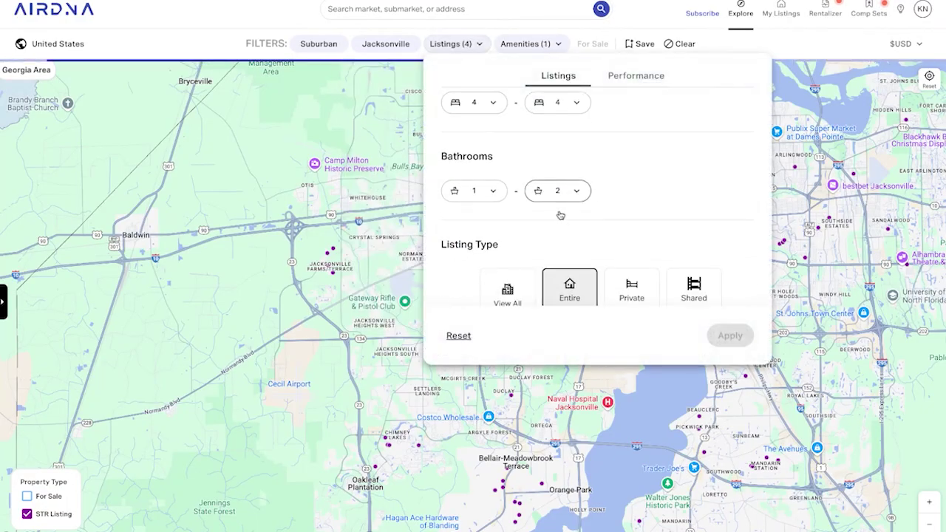
pyautogui.click(557, 190)
pyautogui.click(559, 248)
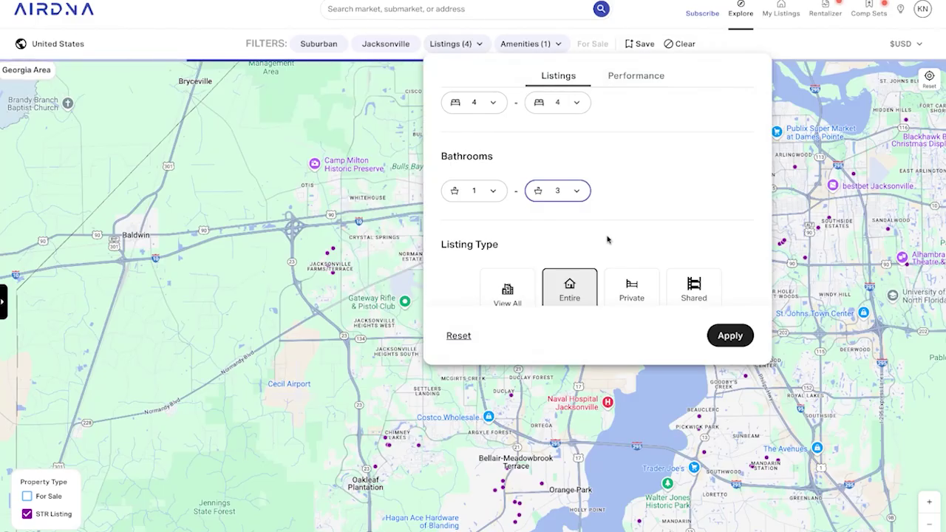
pyautogui.scroll(-2, 606, 240)
pyautogui.scroll(1, 607, 239)
pyautogui.scroll(3, 608, 239)
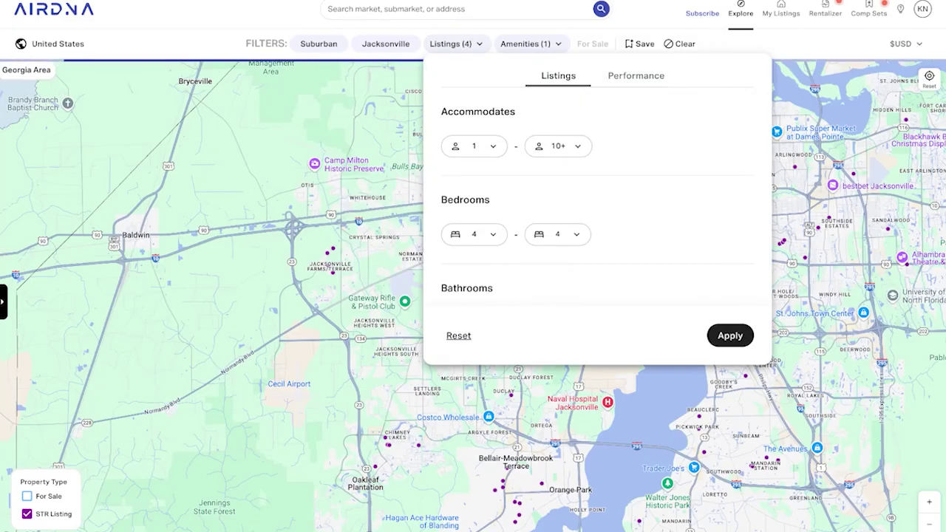
pyautogui.click(730, 335)
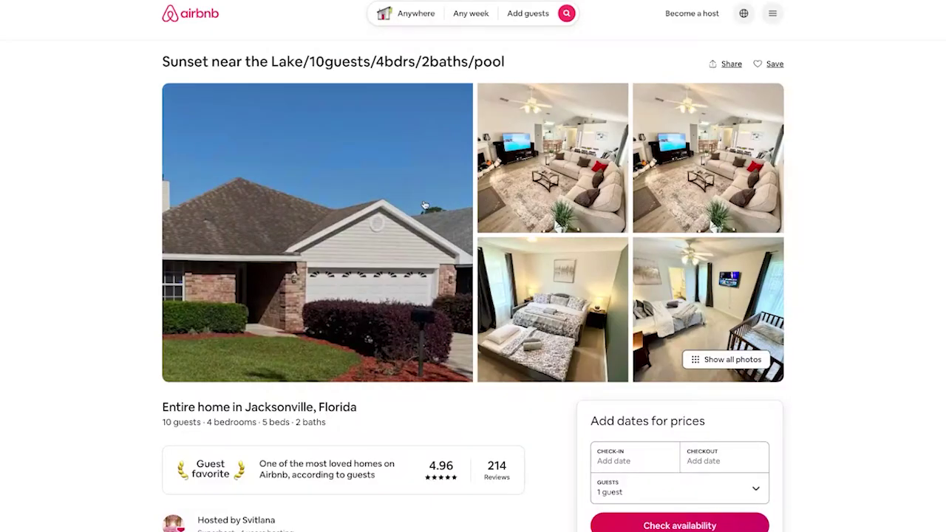
# Step: On Airbnb, check the Sunset near the Lake availability calendar through November 2025 and choose November 15 as check-in
pyautogui.scroll(-2, 665, 346)
pyautogui.click(665, 346)
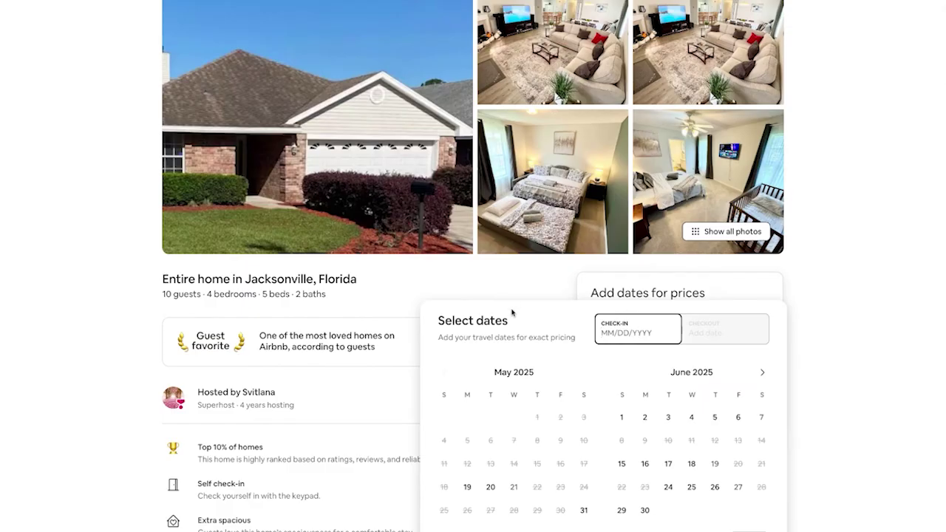
pyautogui.scroll(-2, 555, 257)
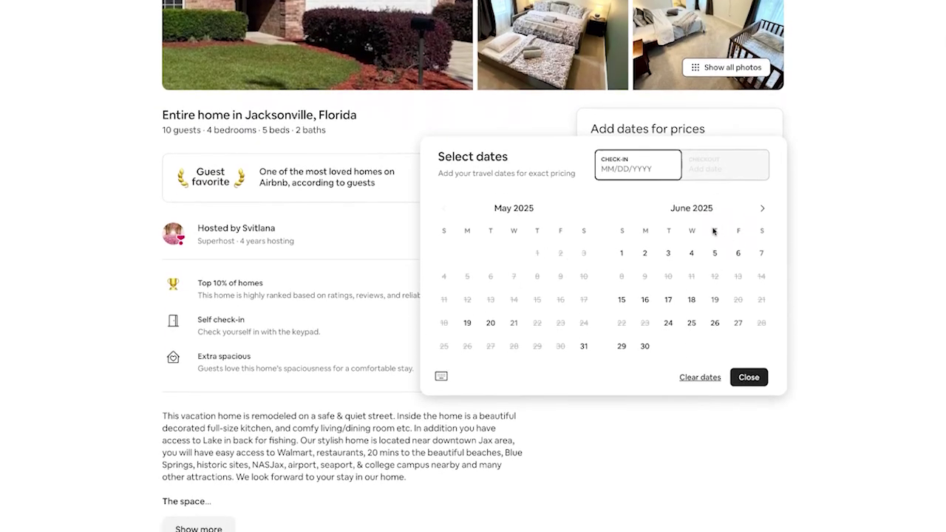
pyautogui.click(762, 207)
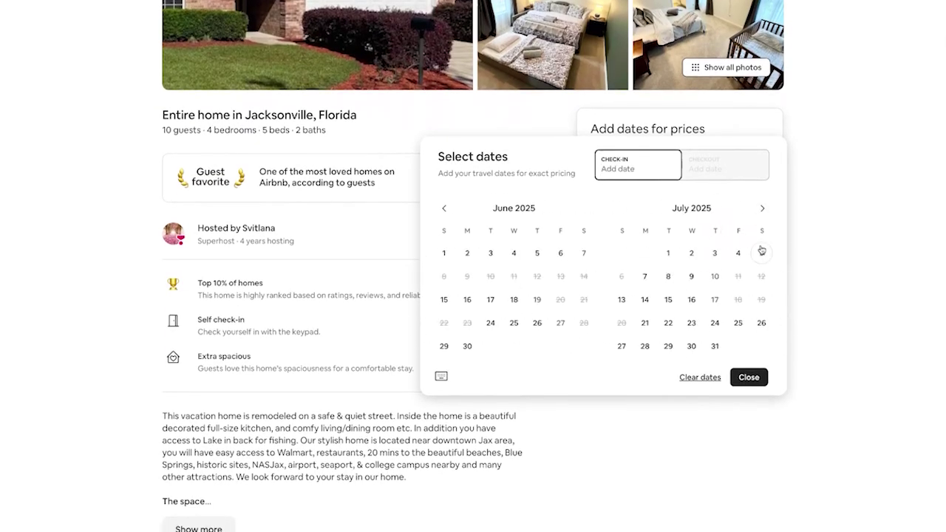
pyautogui.click(763, 209)
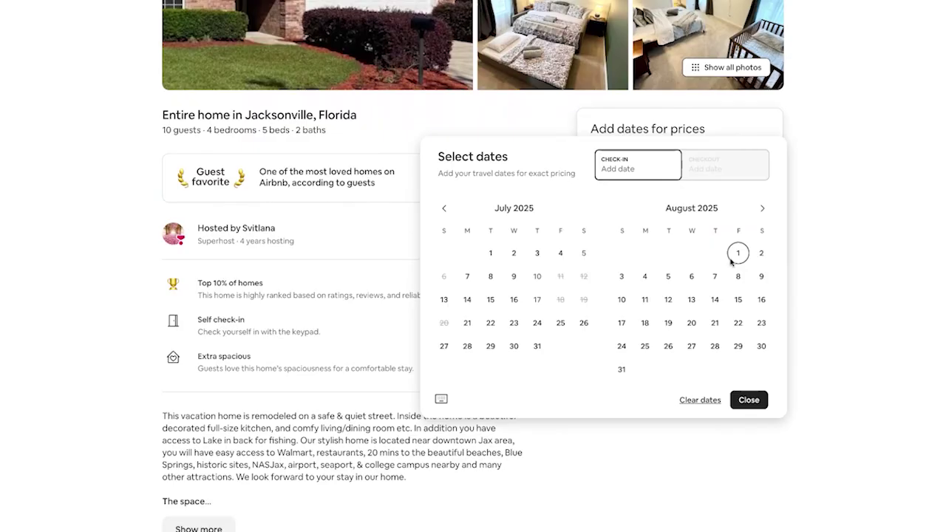
pyautogui.click(762, 208)
pyautogui.click(762, 208)
pyautogui.click(761, 208)
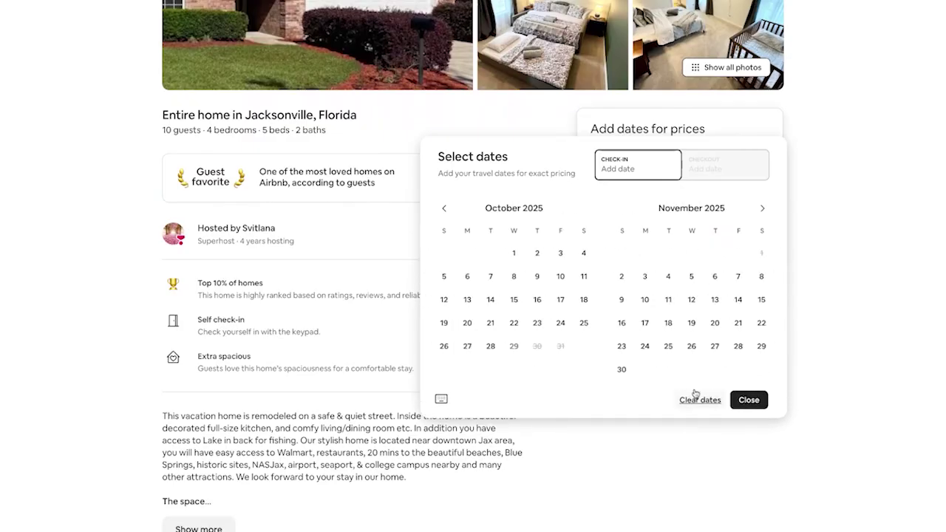
pyautogui.click(761, 299)
pyautogui.click(840, 268)
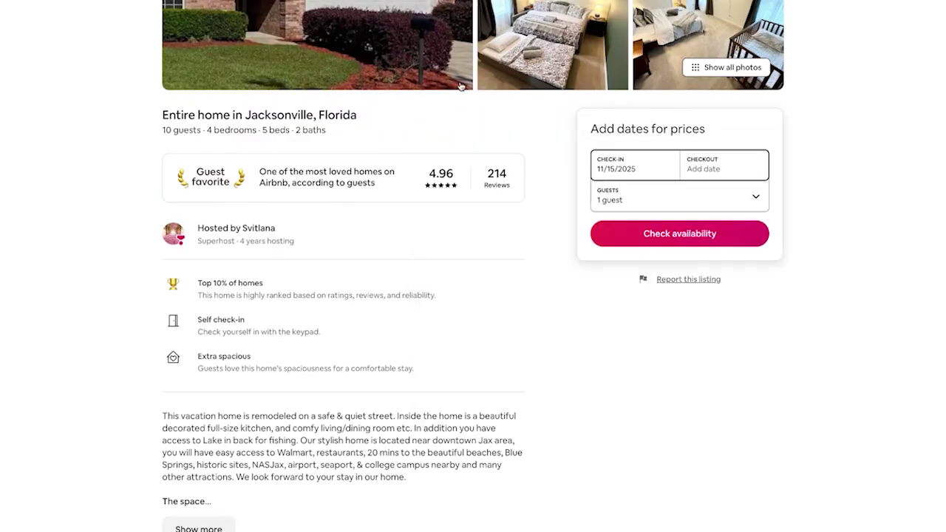
pyautogui.scroll(4, 444, 99)
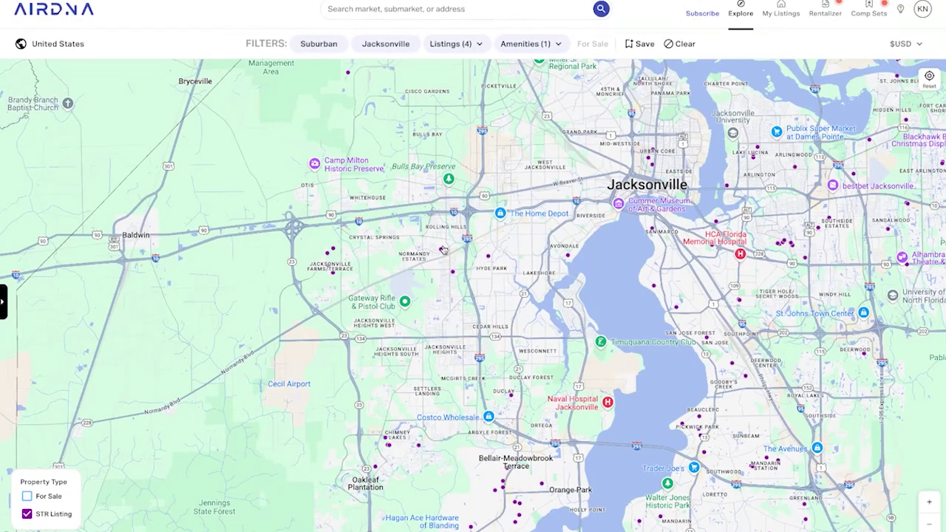
# Step: On the AirDNA map, check the summary cards of comparables near Normandy Estates and Jacksonville Farms/Terrace
pyautogui.click(439, 252)
pyautogui.click(332, 273)
pyautogui.click(330, 270)
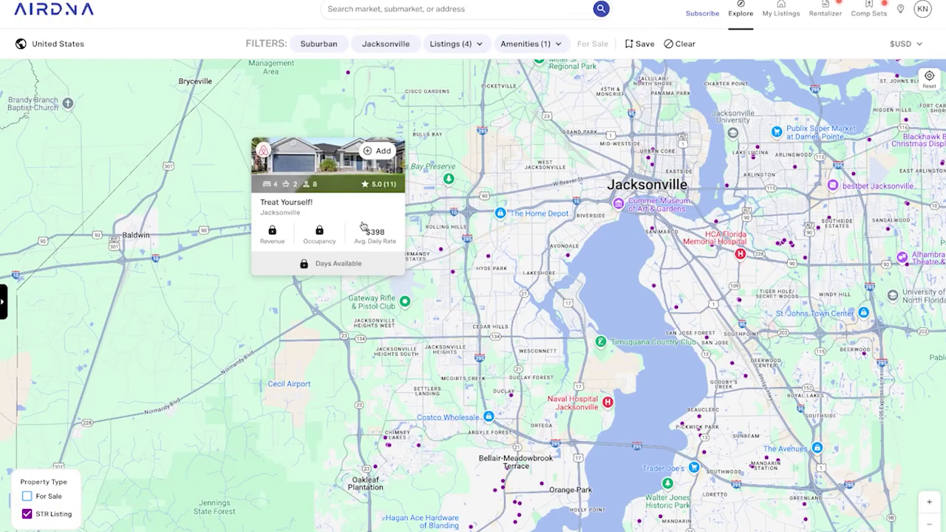
pyautogui.moveTo(333, 253)
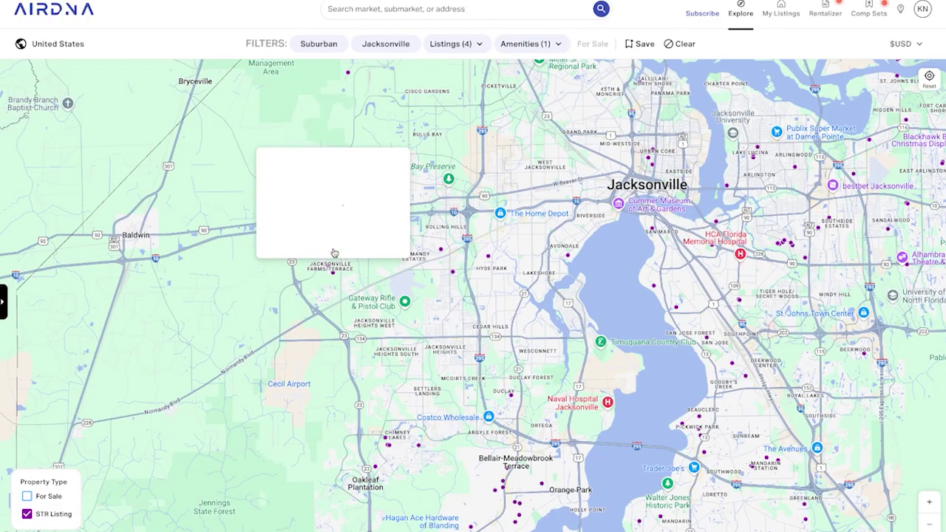